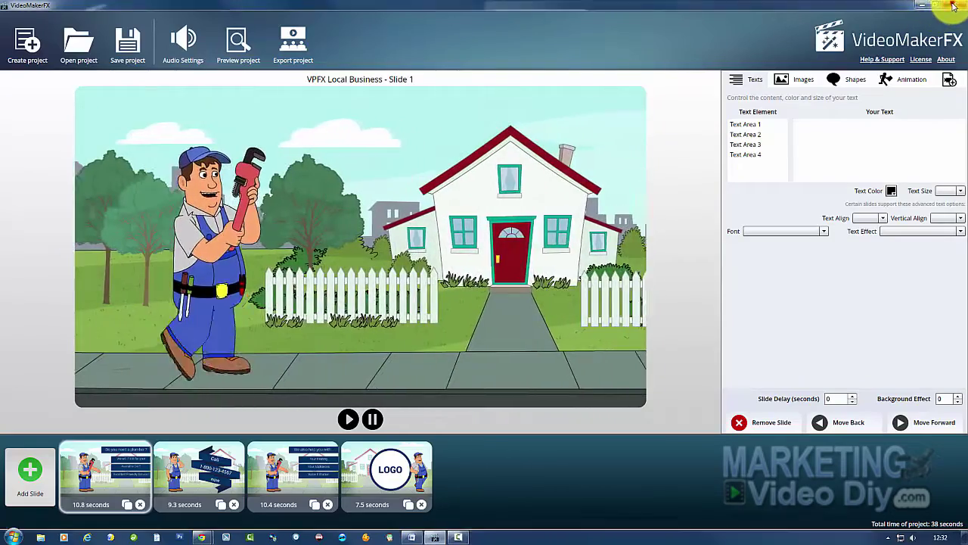
Step: Quit VideoMakerFX without saving the project
left_click(955, 5)
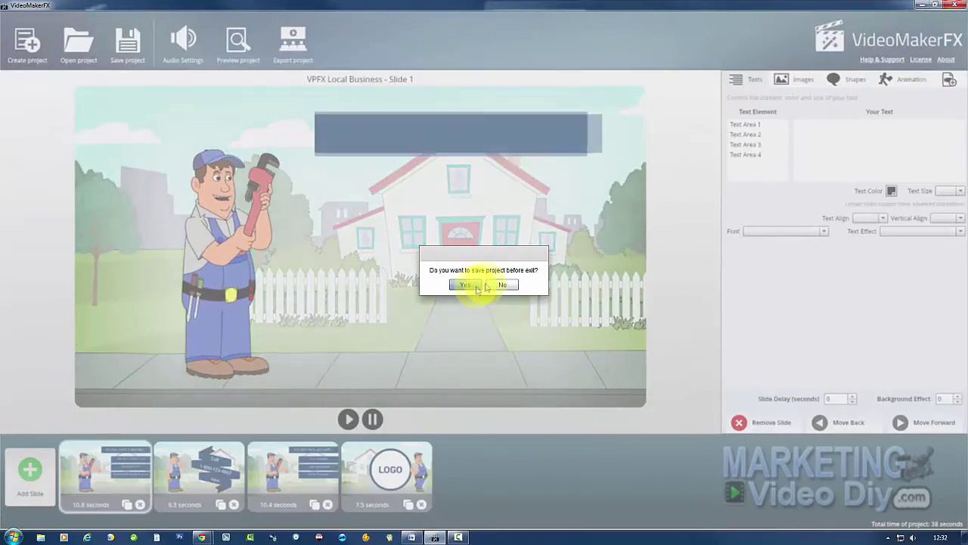
left_click(503, 284)
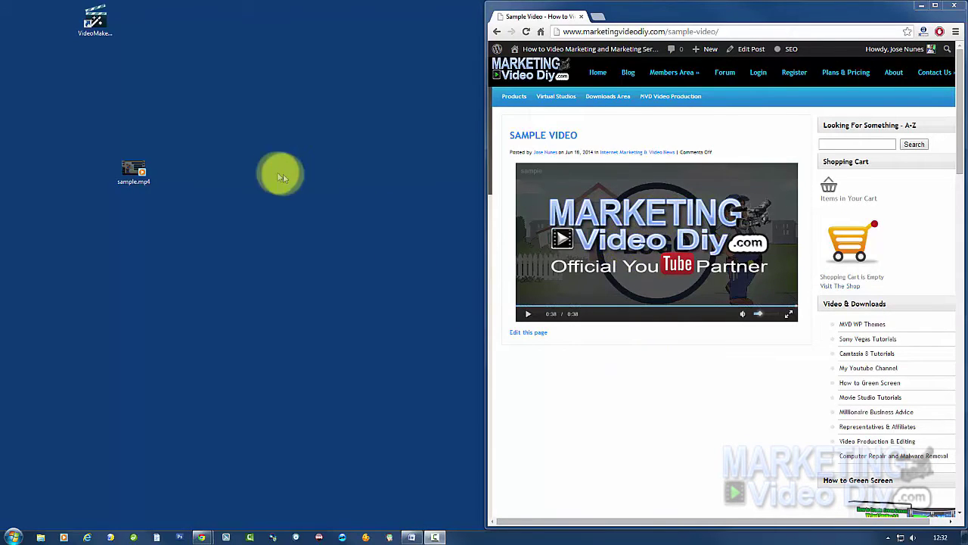
left_click(181, 134)
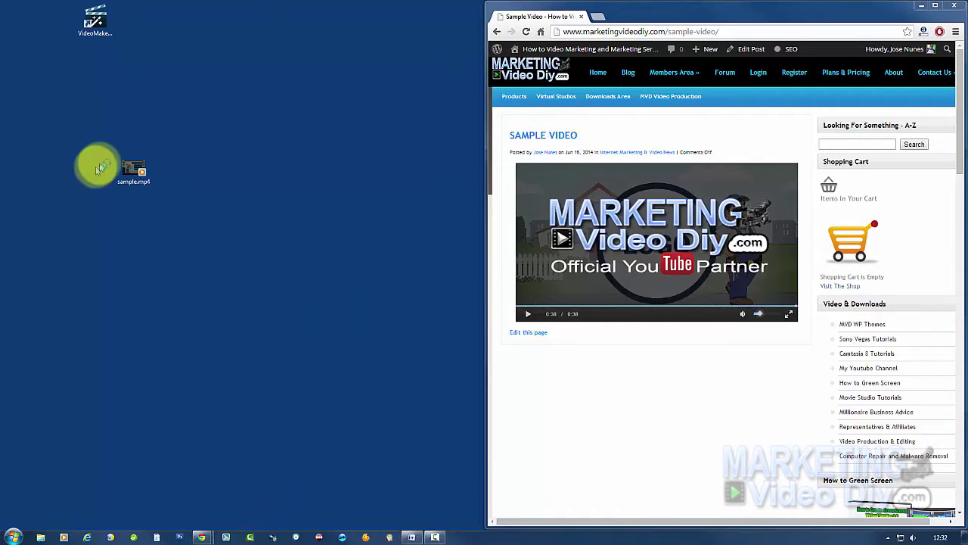
Step: Play sample.mp4 from the desktop in Windows Media Player, then stop it and close the player
left_click(130, 171)
left_click_drag(130, 171, 133, 173)
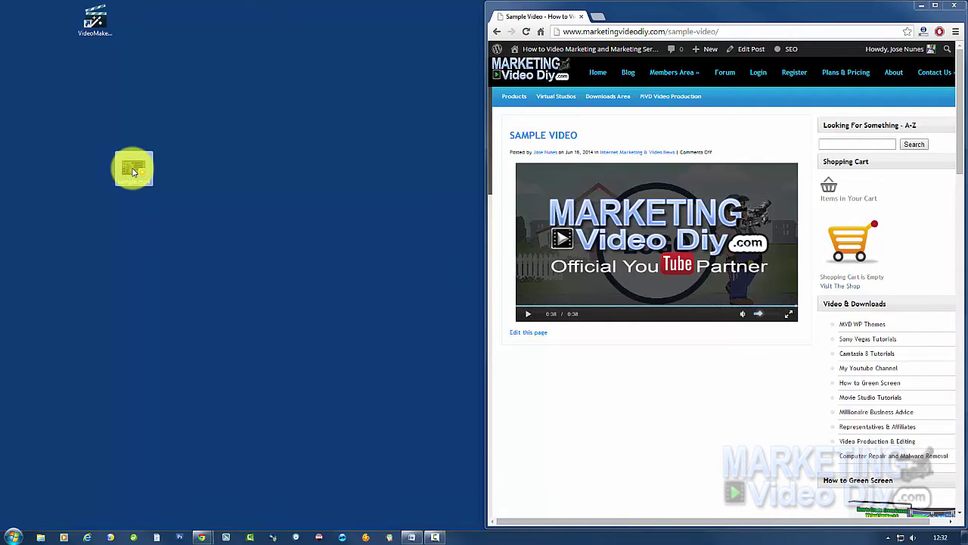
double_click(133, 172)
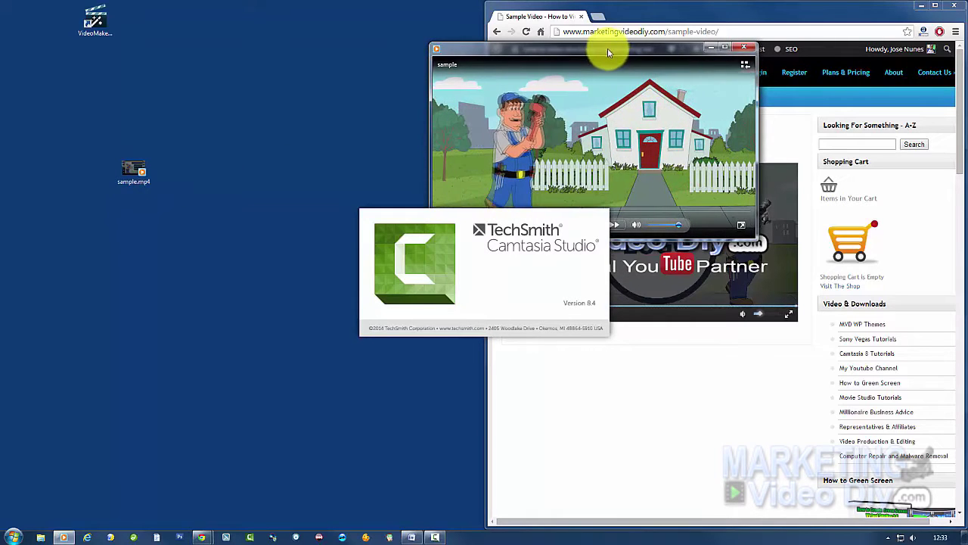
left_click_drag(608, 47, 319, 50)
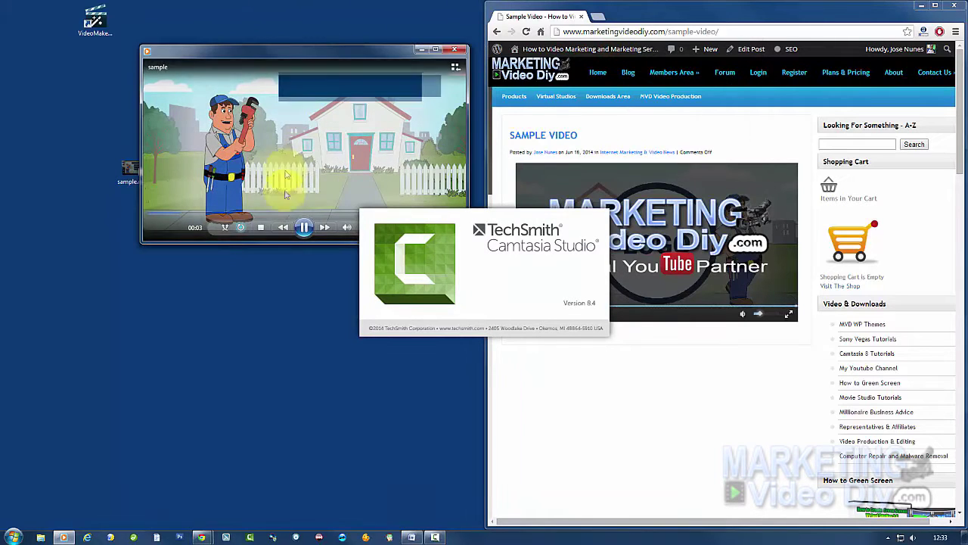
left_click(263, 227)
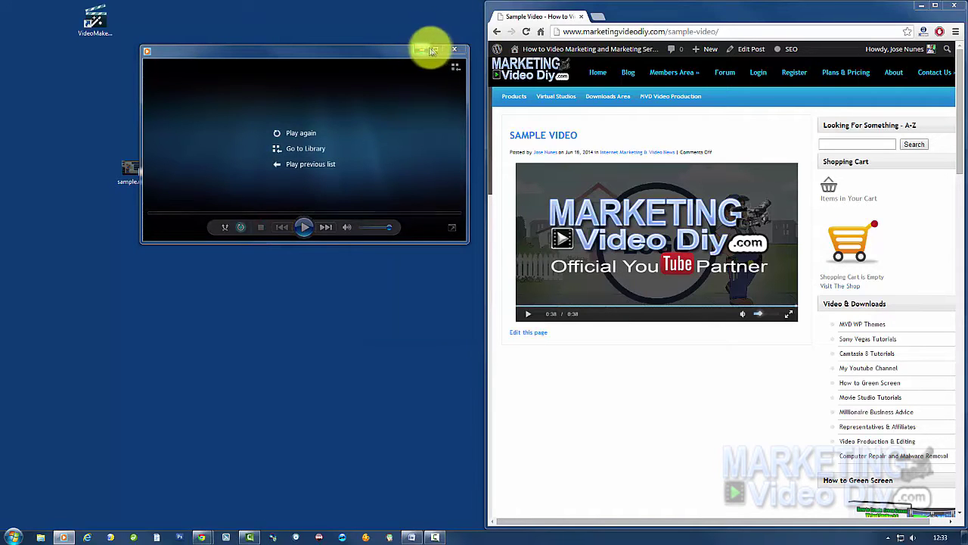
left_click(454, 49)
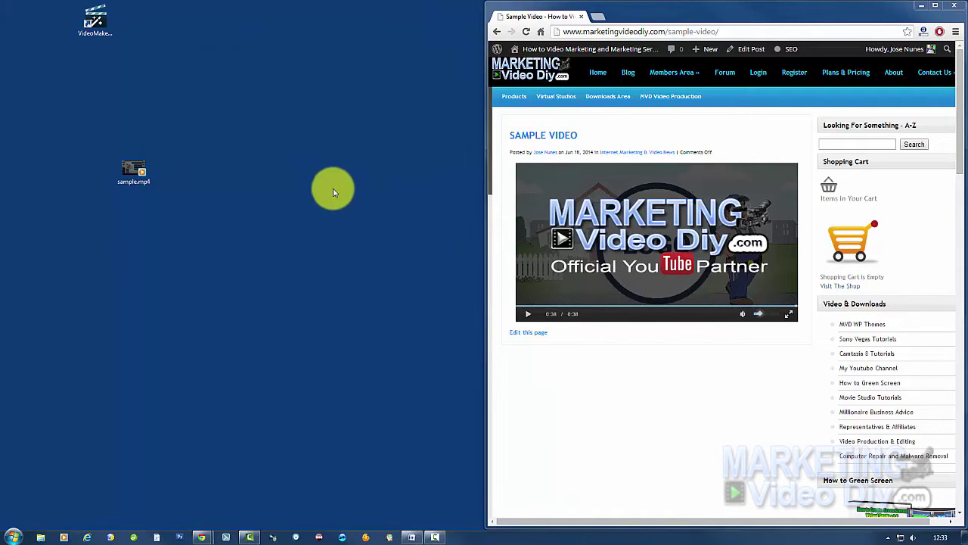
Step: Start Camtasia, import sample.mp4 into the Clip Bin and snap it to 0:00 on Track 1
left_click(255, 537)
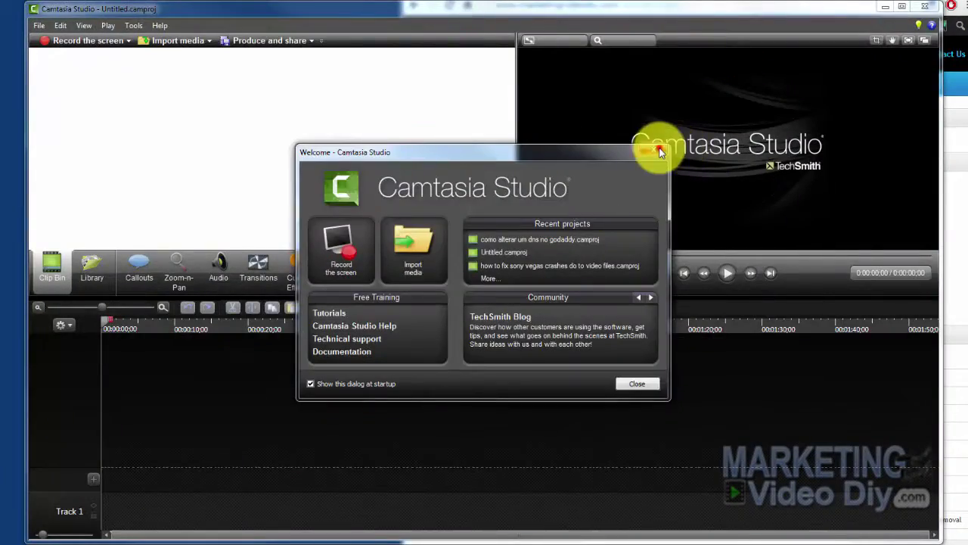
left_click(659, 152)
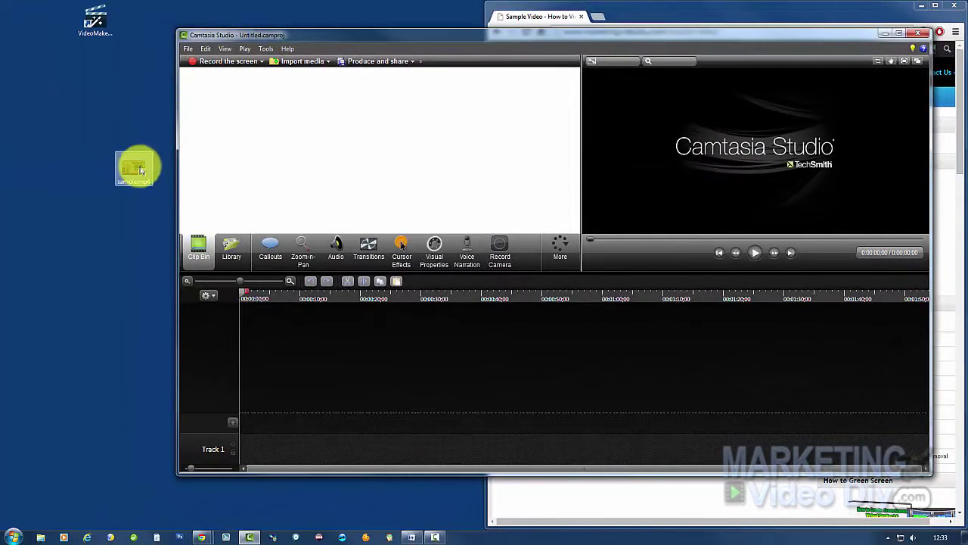
left_click(138, 171)
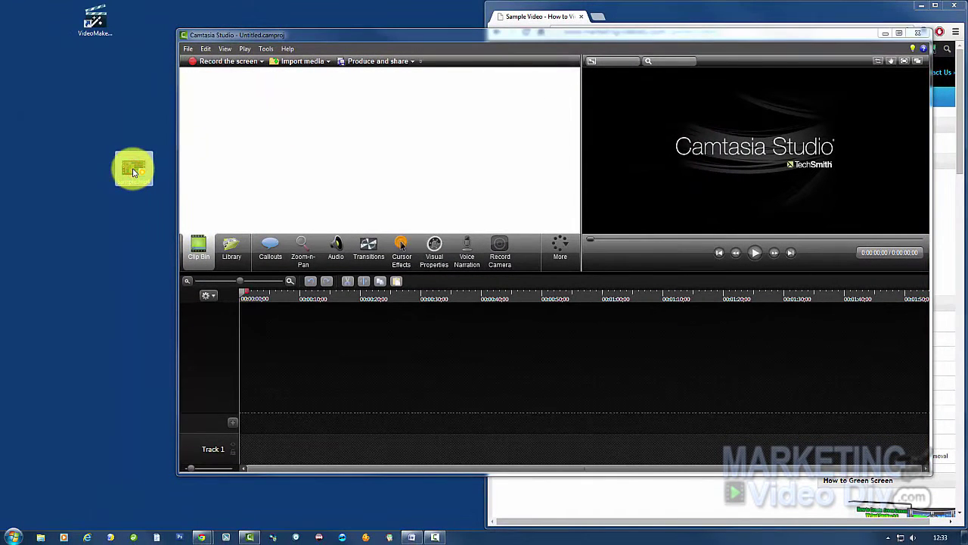
left_click_drag(133, 171, 268, 447)
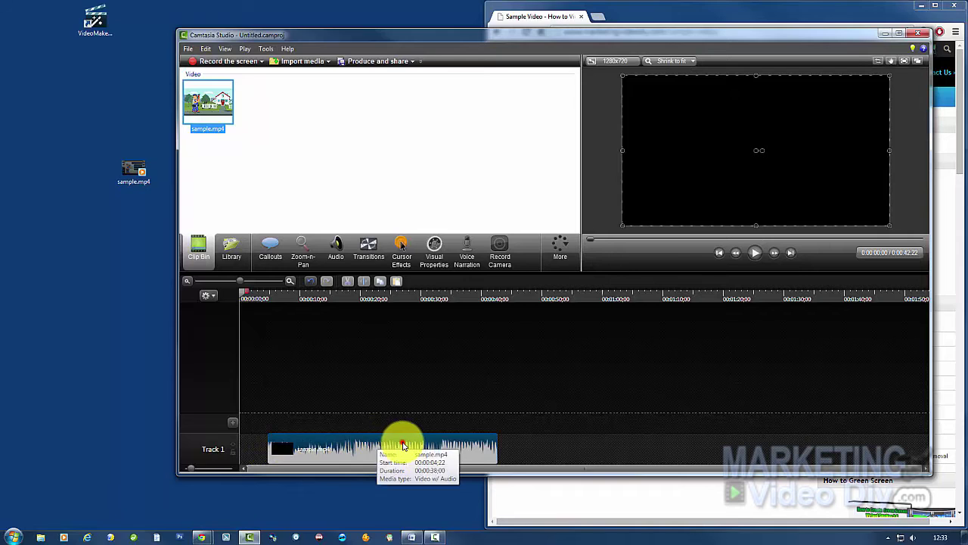
left_click_drag(402, 446, 352, 443)
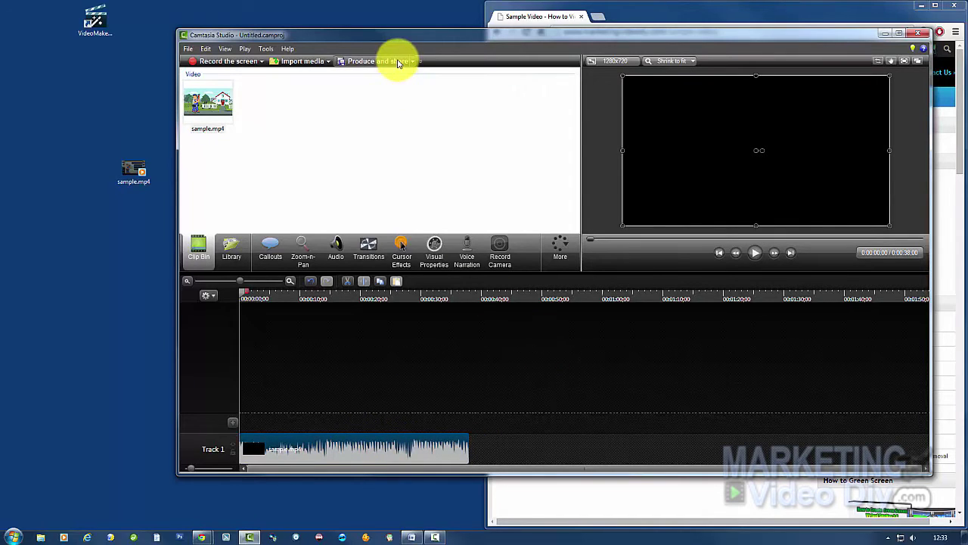
Step: Produce the video with the 'MP4 with video player (up to 720p)' preset as Sample 2 on the Desktop
left_click(397, 62)
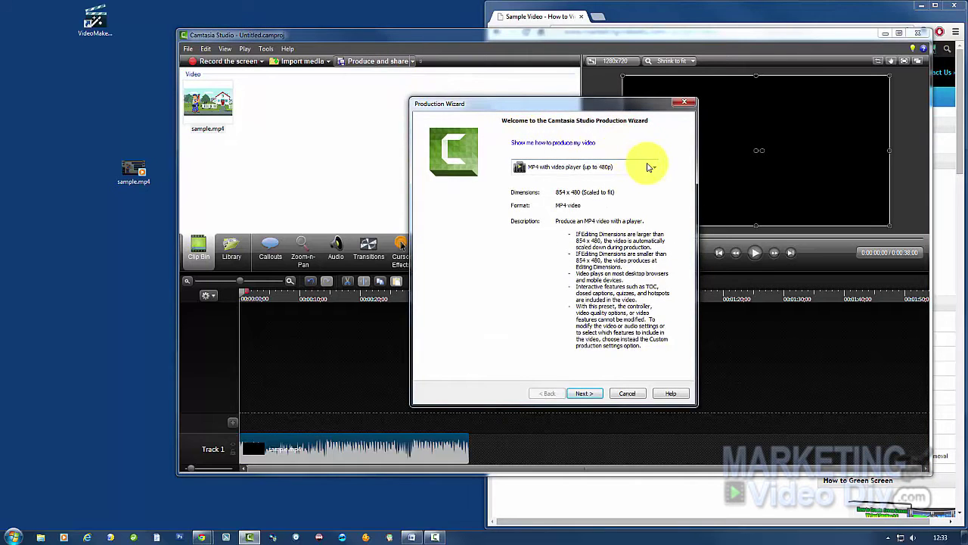
left_click(649, 166)
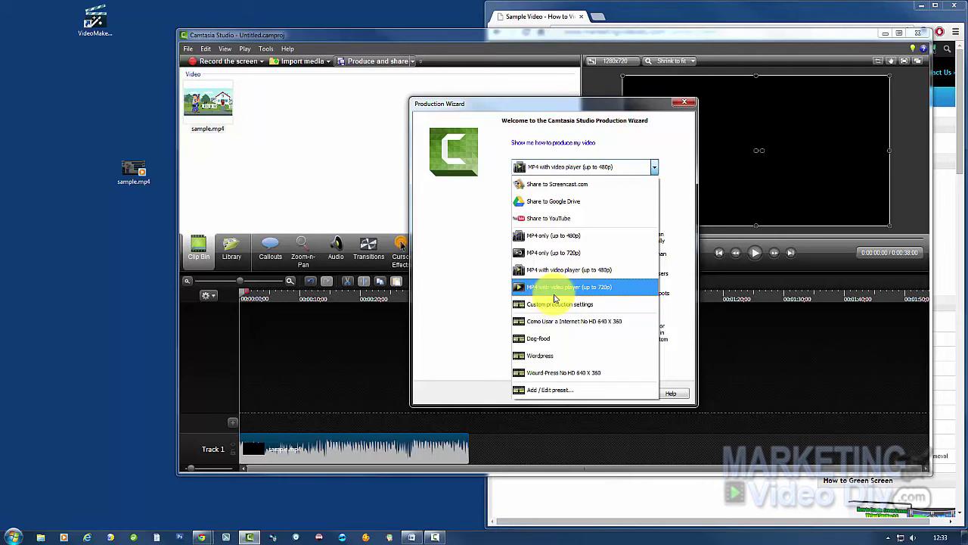
left_click(560, 287)
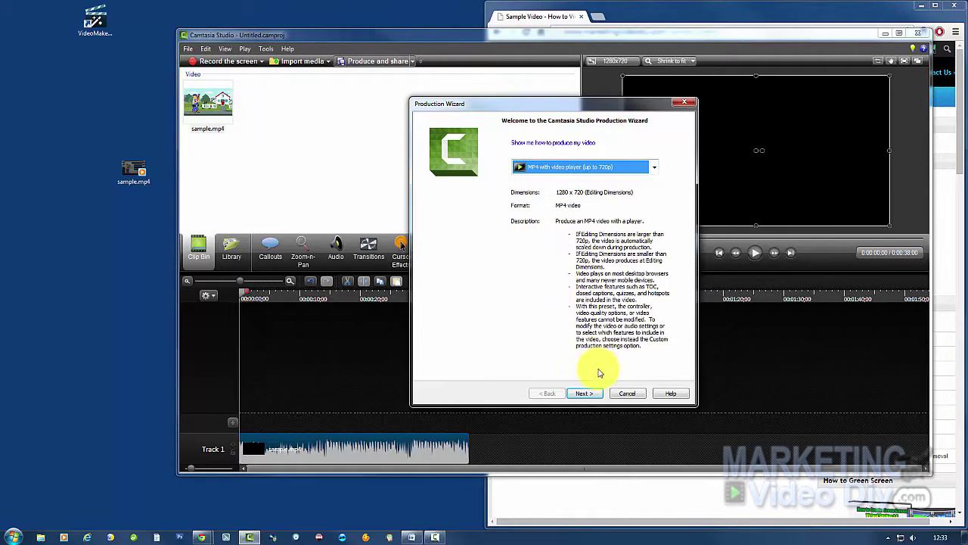
left_click(587, 393)
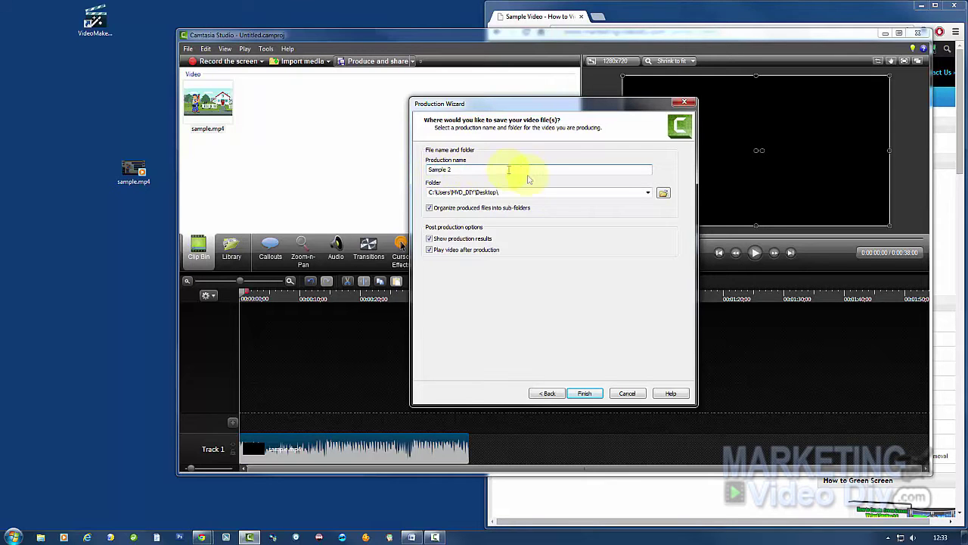
left_click(586, 393)
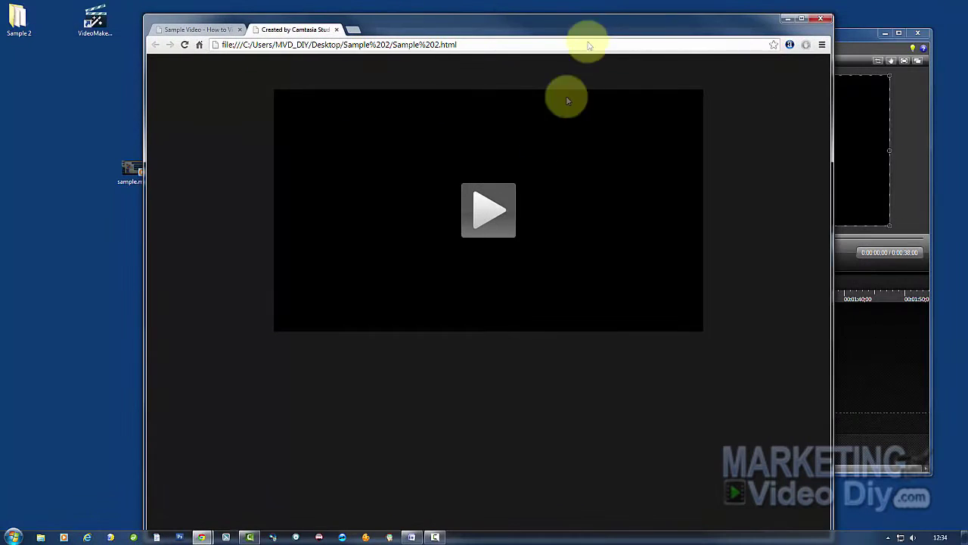
Step: Play the Sample 2 video in the HTML5 player for a couple of seconds, then pause it
left_click(488, 207)
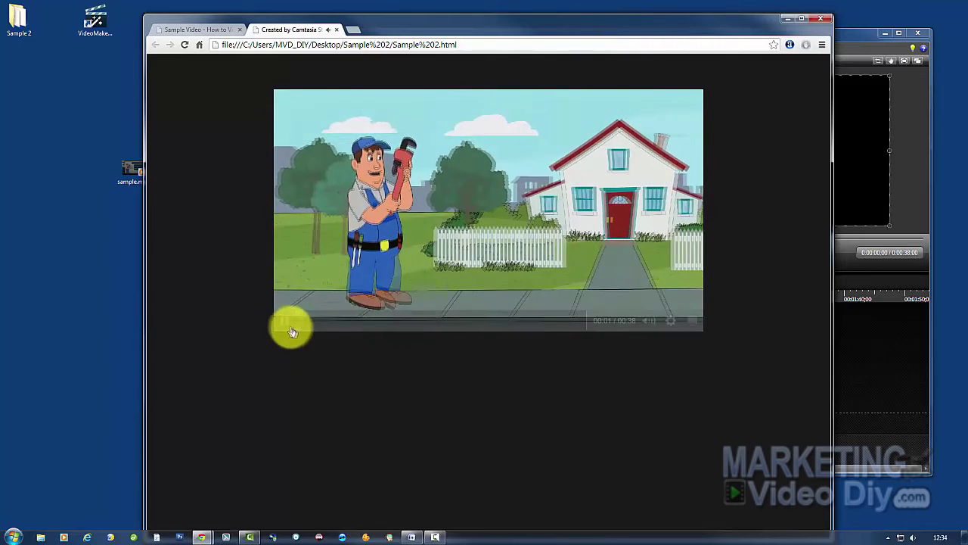
left_click(284, 321)
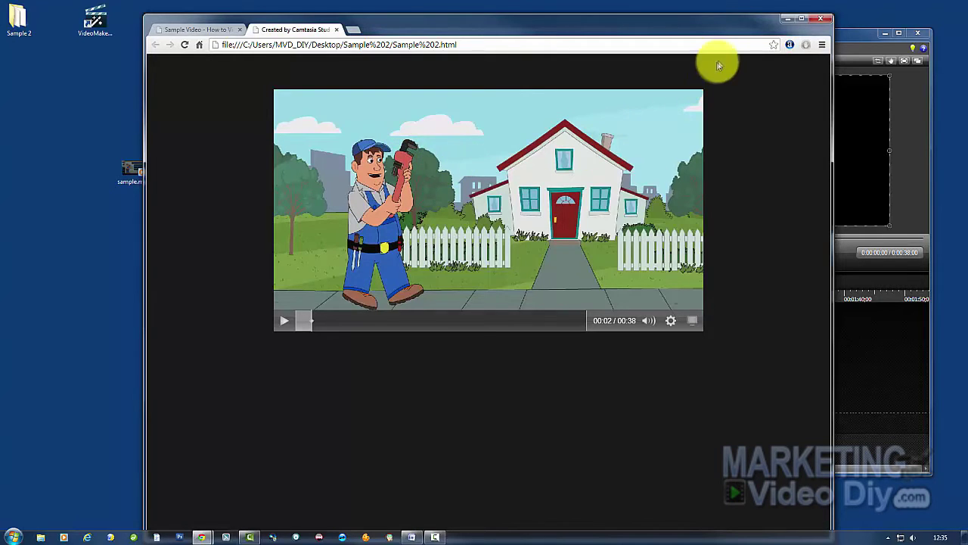
Step: Minimize Chrome, finish the production results, quit Camtasia without saving, and start FileZilla Client
left_click(786, 20)
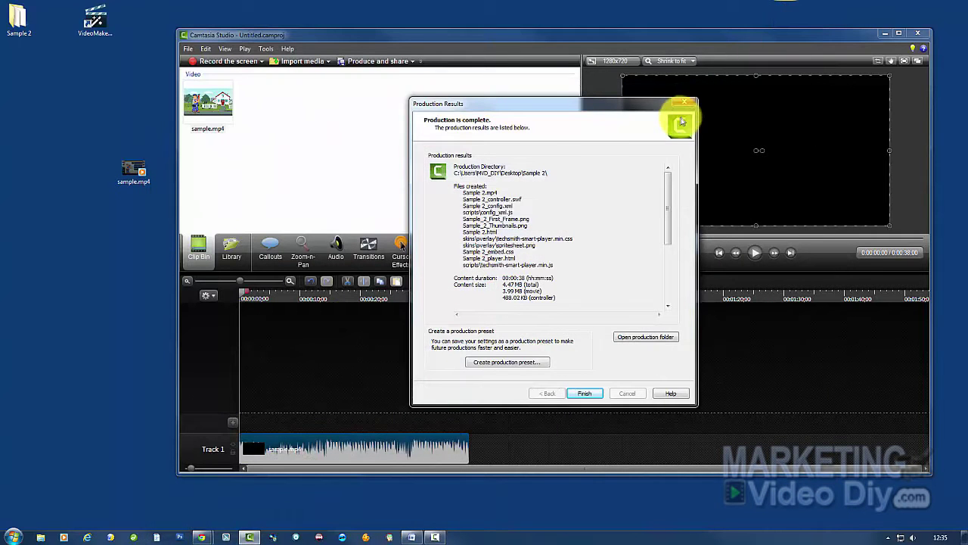
left_click(579, 394)
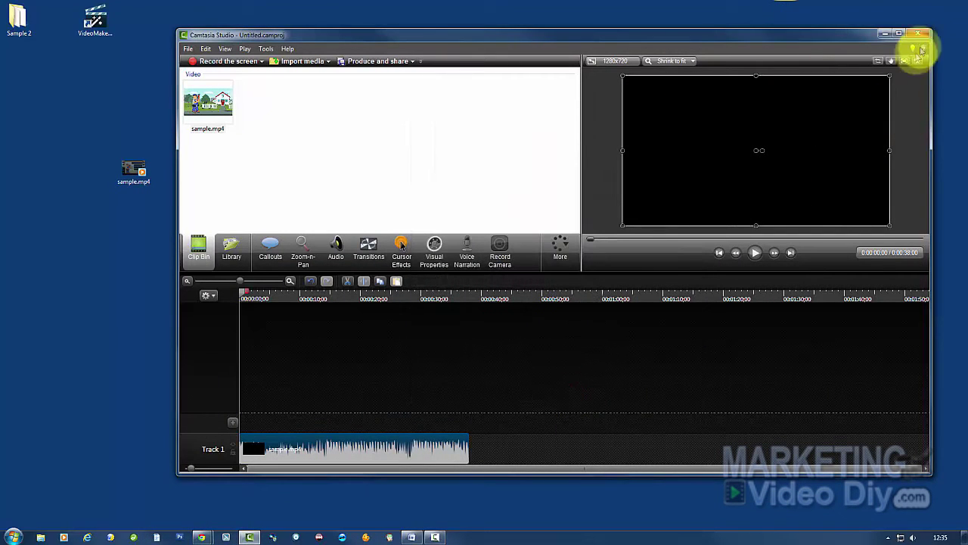
left_click(920, 34)
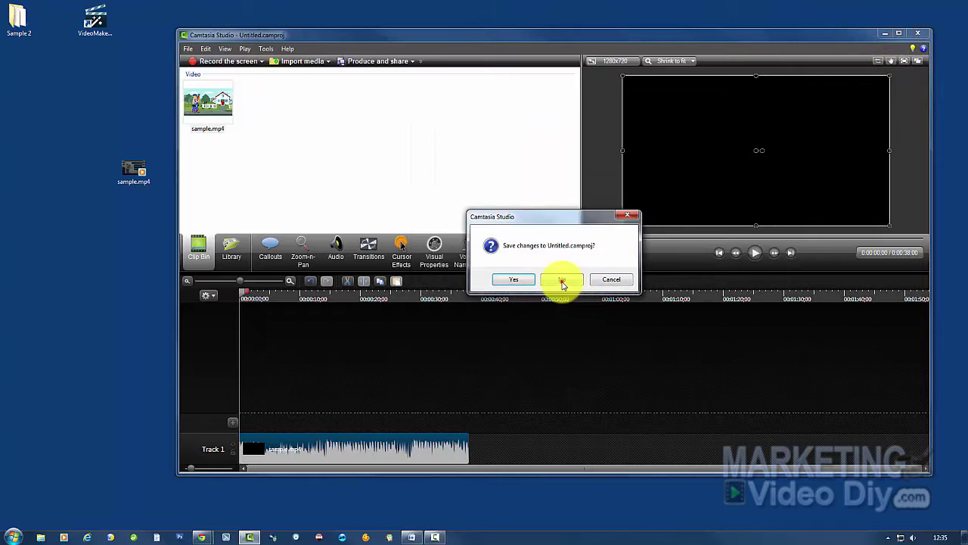
left_click(559, 280)
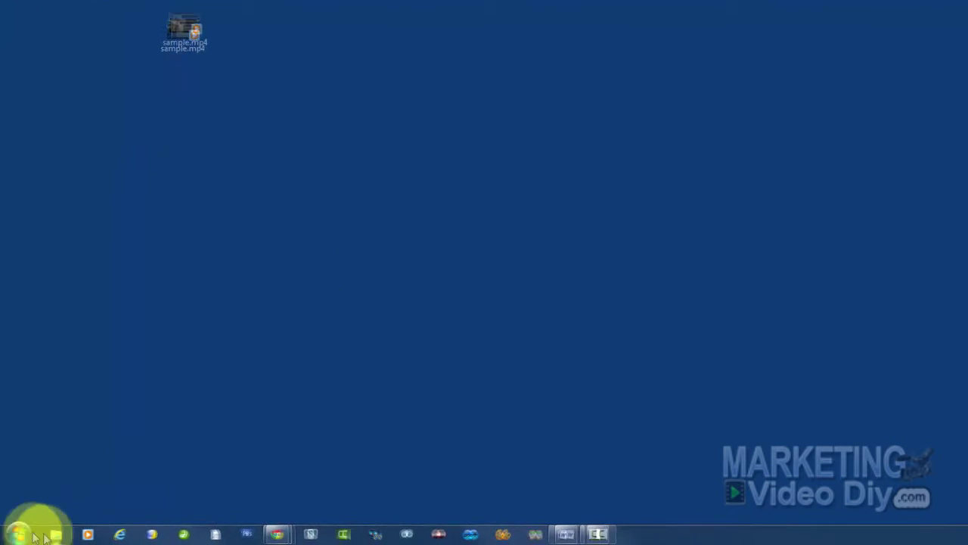
left_click(33, 534)
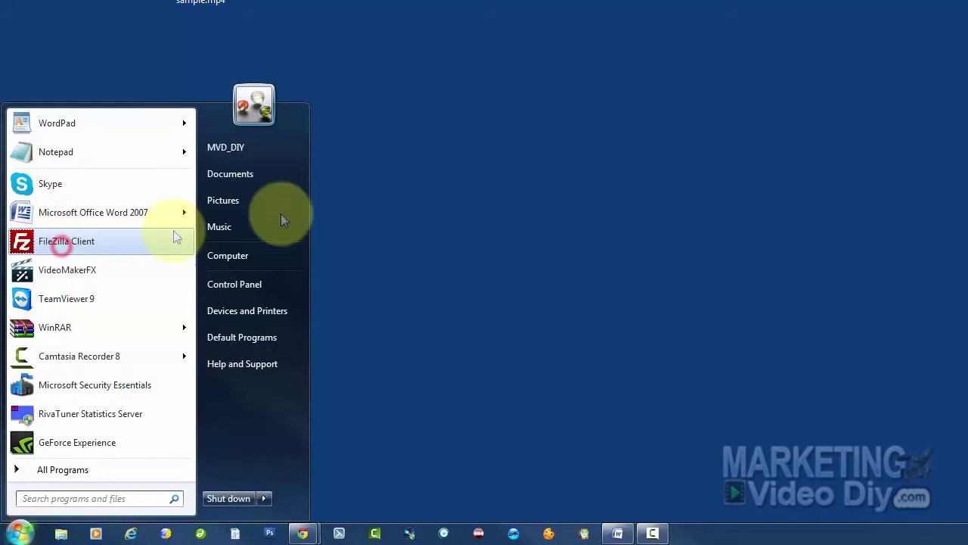
left_click(657, 199)
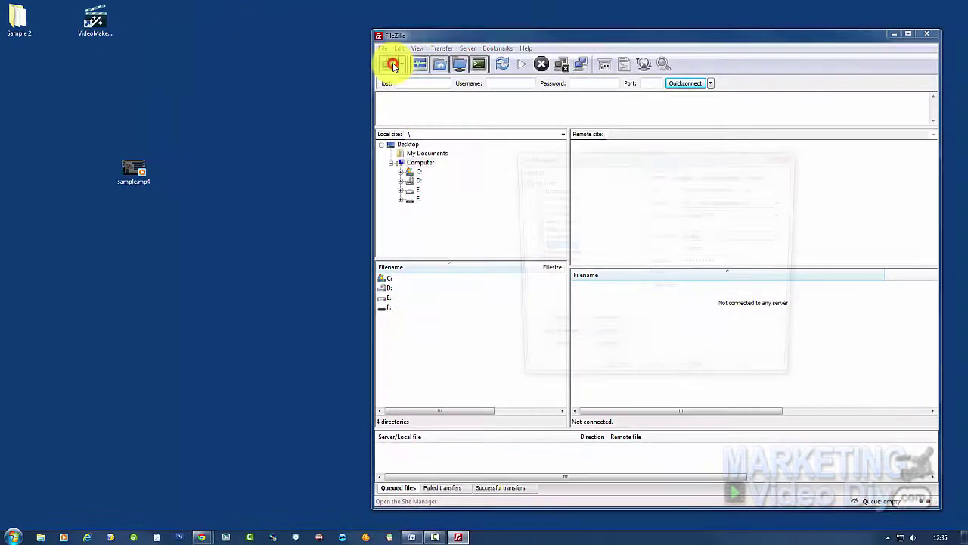
Step: Connect to the saved MVD Services server and expand the remote root folder
left_click(388, 63)
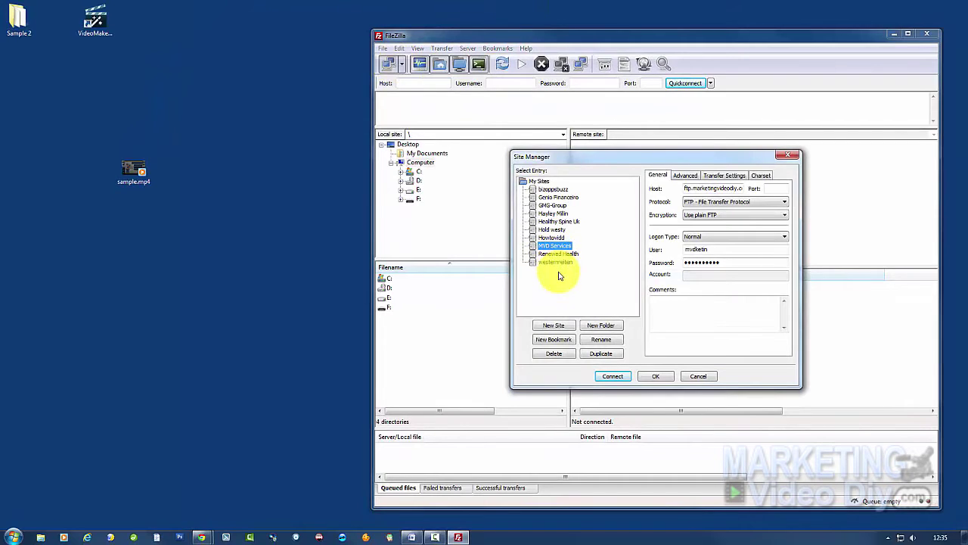
left_click(613, 376)
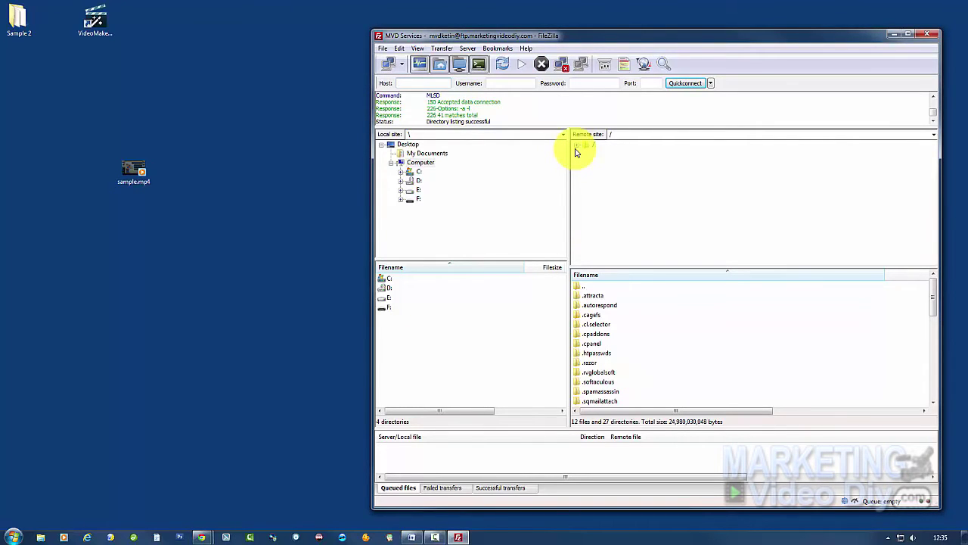
left_click(577, 143)
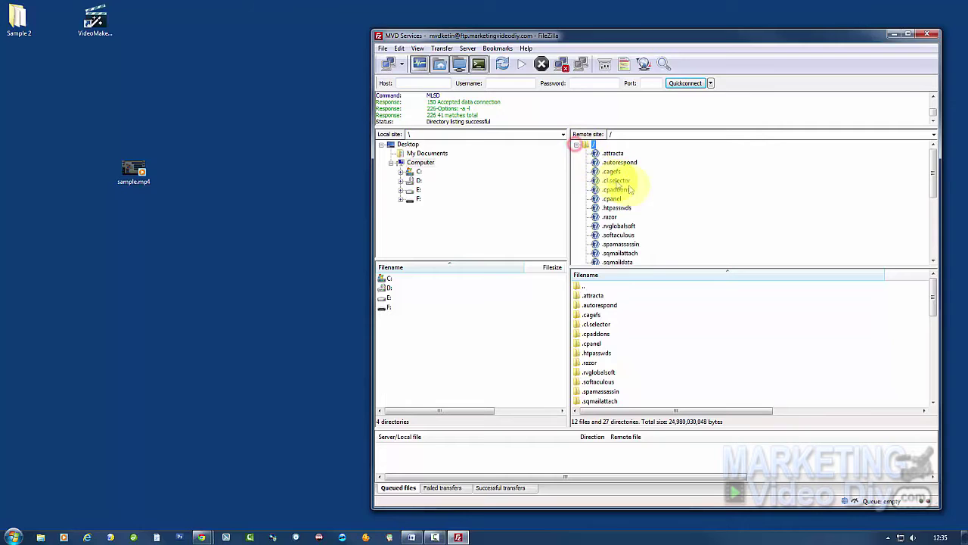
Step: Open /public_html in the remote tree and enlarge the remote file listing
scroll(636, 211, "down", 4)
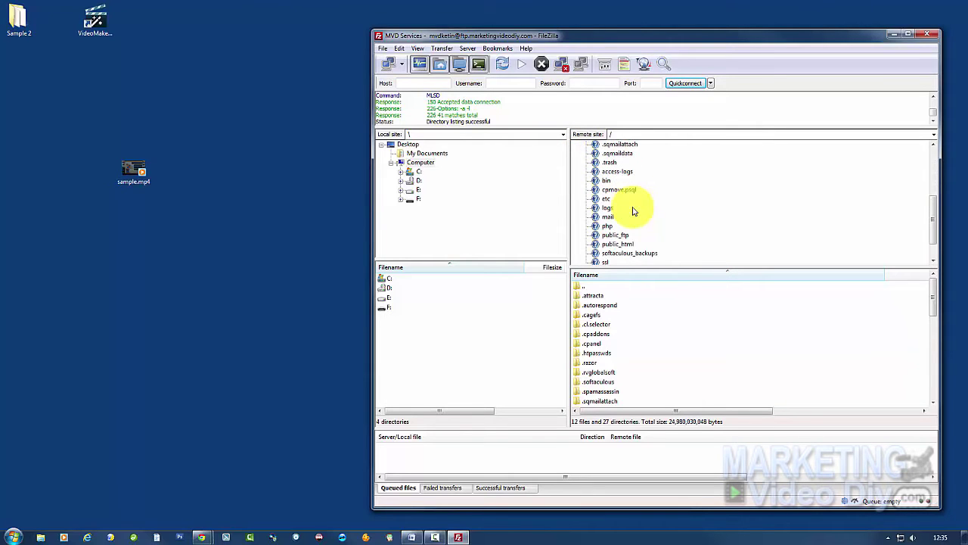
scroll(633, 211, "down", 1)
left_click(618, 217)
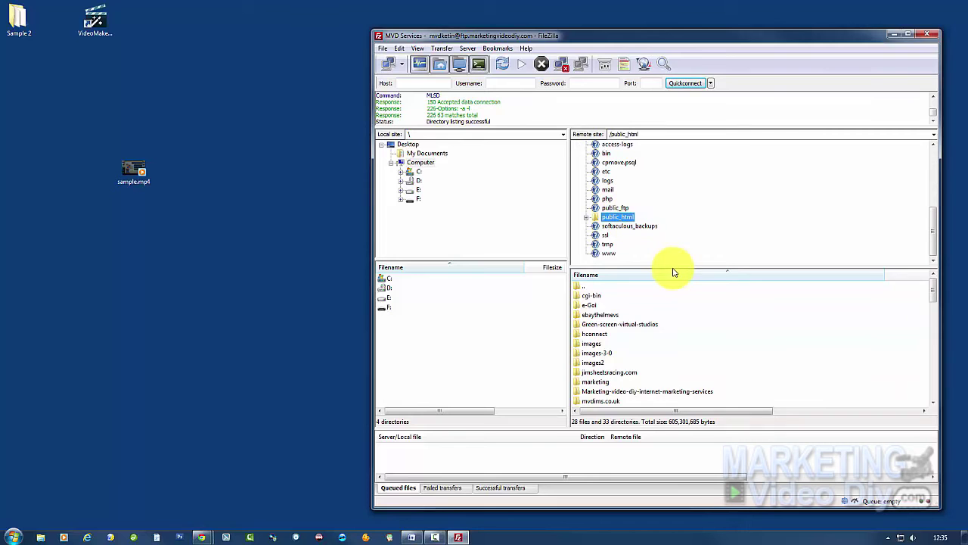
left_click_drag(673, 267, 671, 156)
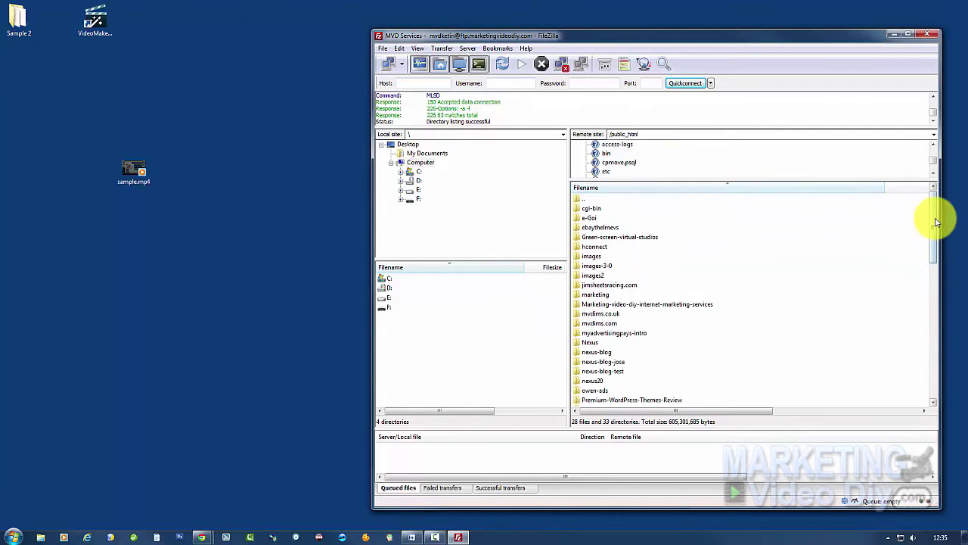
left_click_drag(932, 212, 933, 347)
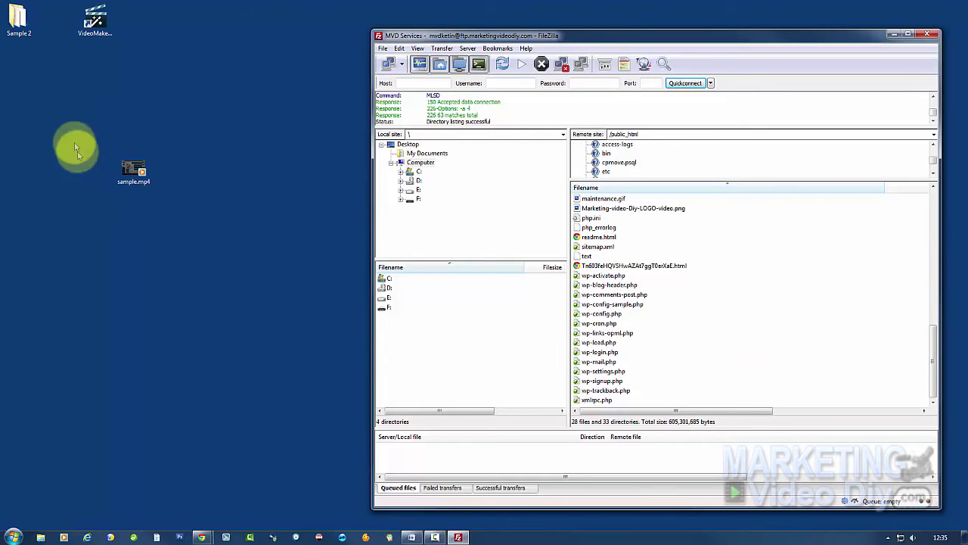
left_click(18, 21)
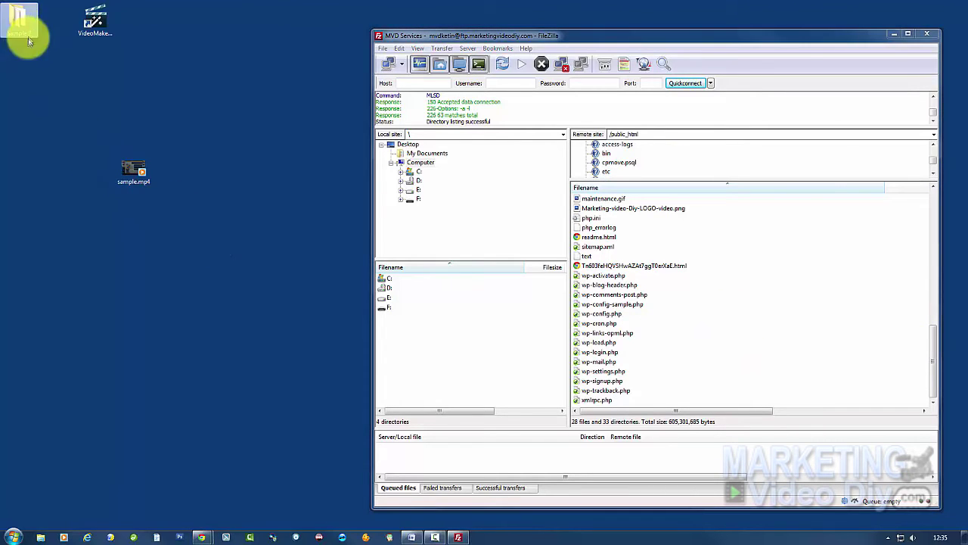
Step: Drag the desktop Sample 2 folder into /public_html, then open the uploaded Sample 2 folder
left_click_drag(23, 34, 729, 352)
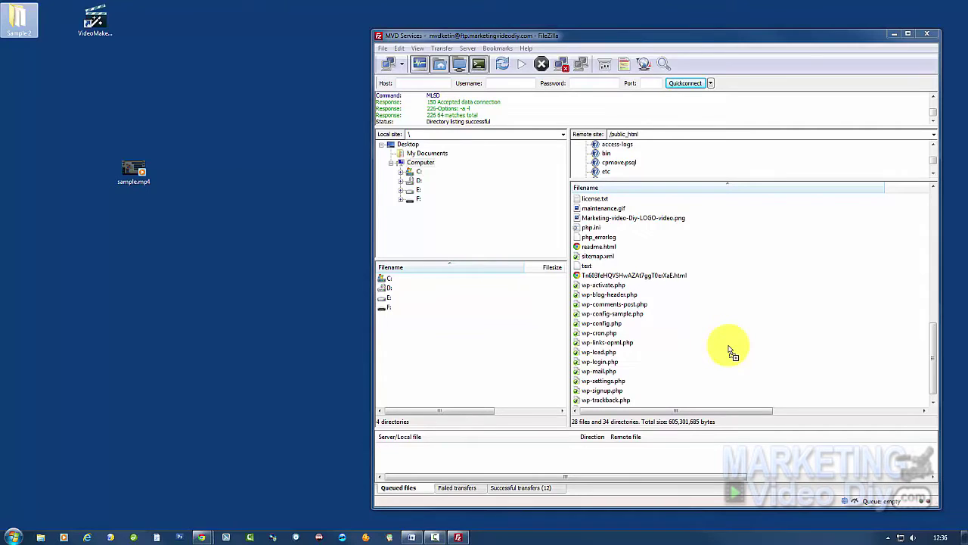
left_click(730, 341)
scroll(730, 341, "up", 5)
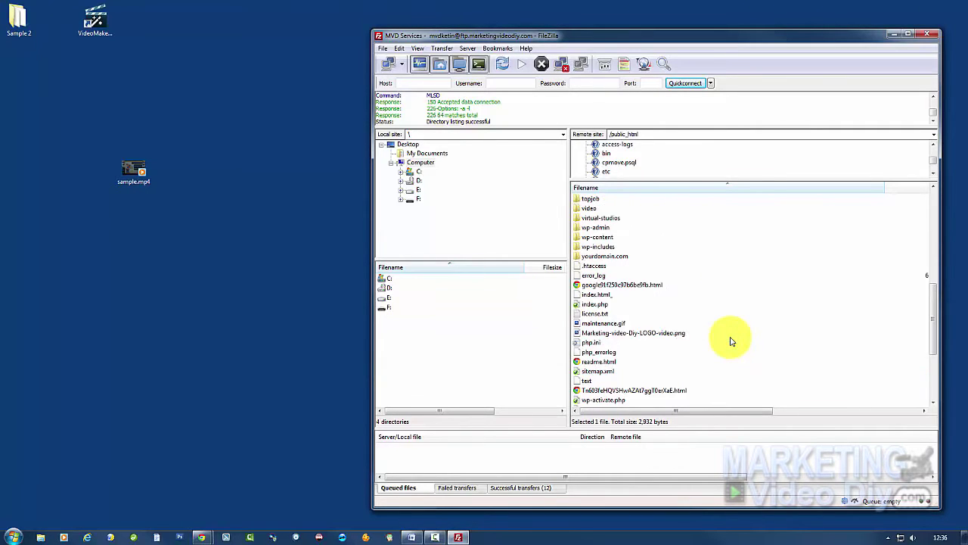
scroll(730, 341, "up", 1)
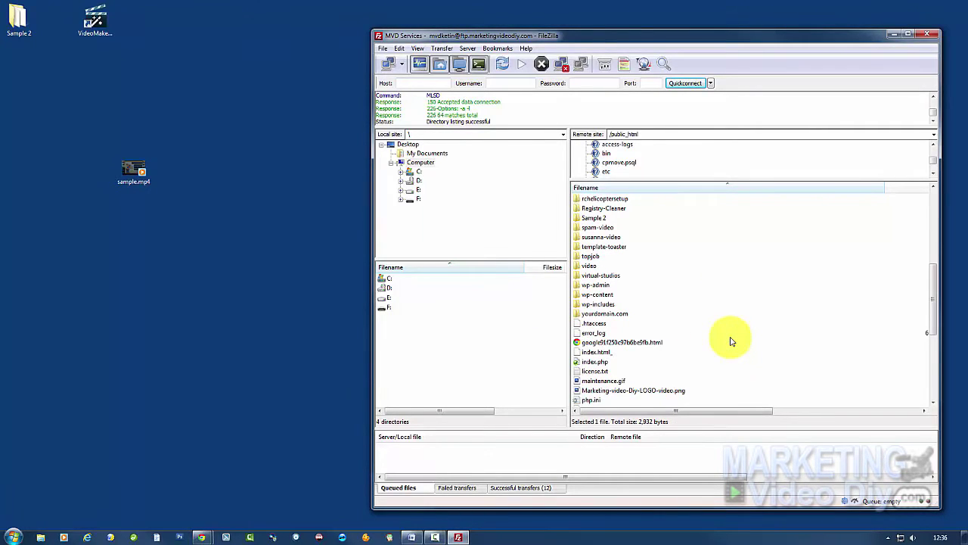
scroll(730, 341, "up", 1)
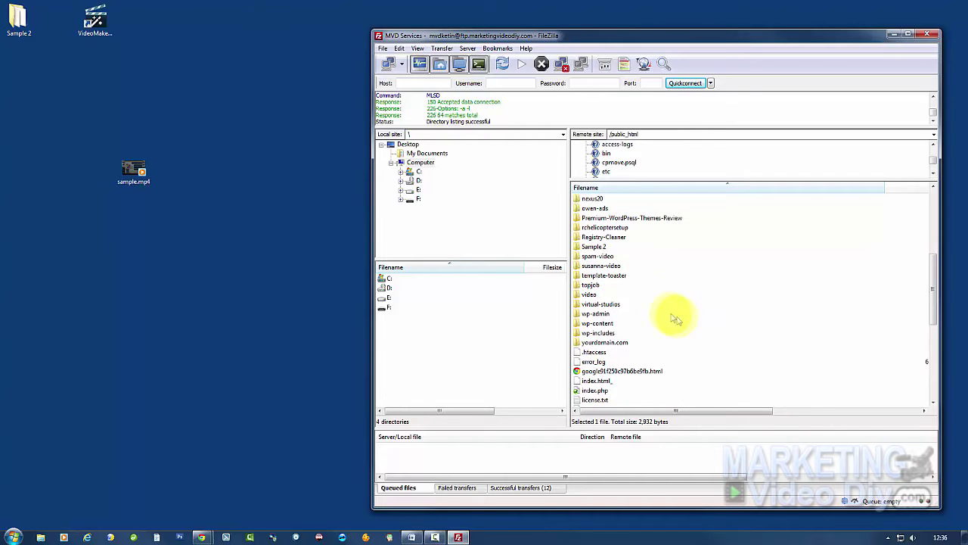
double_click(597, 246)
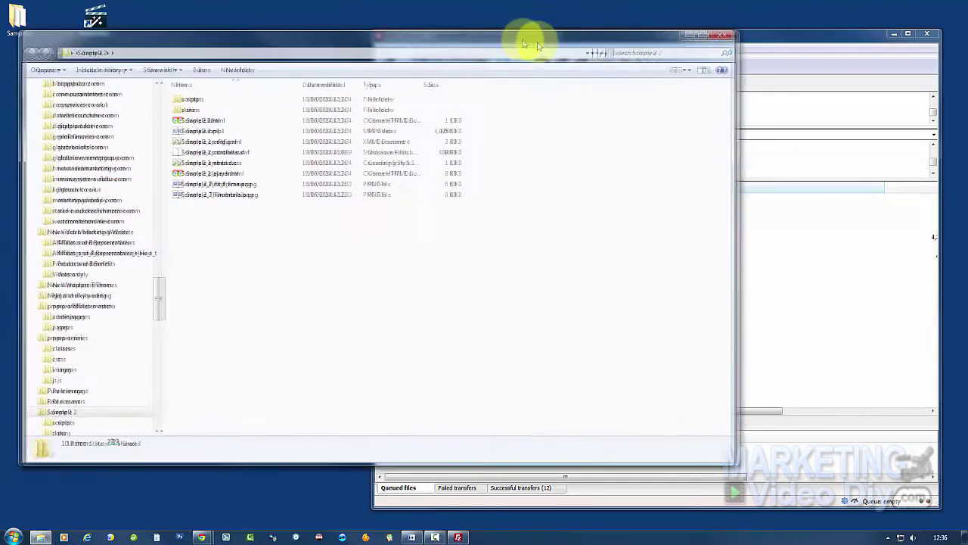
Step: Open Sample 2.html in Chrome and view its page source
left_click_drag(530, 32, 600, 47)
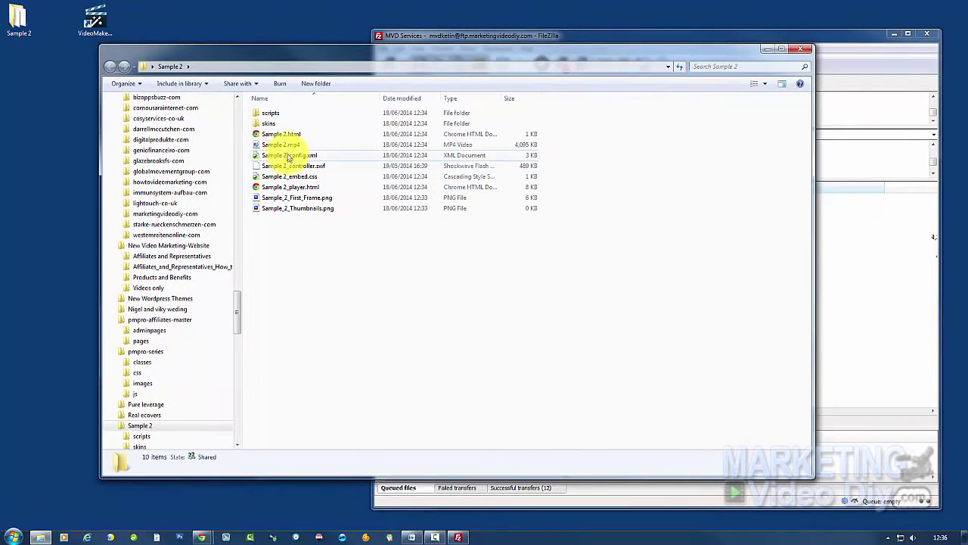
left_click(269, 138)
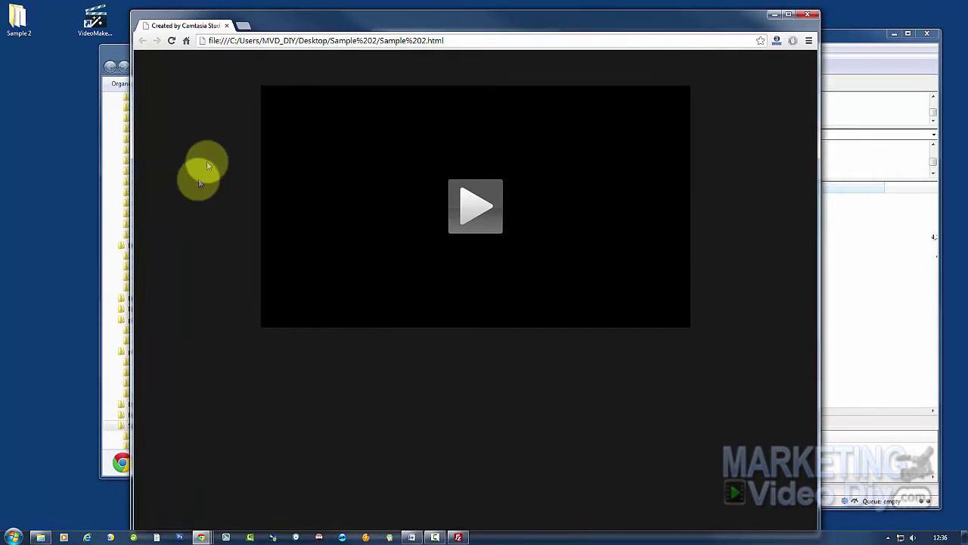
right_click(182, 142)
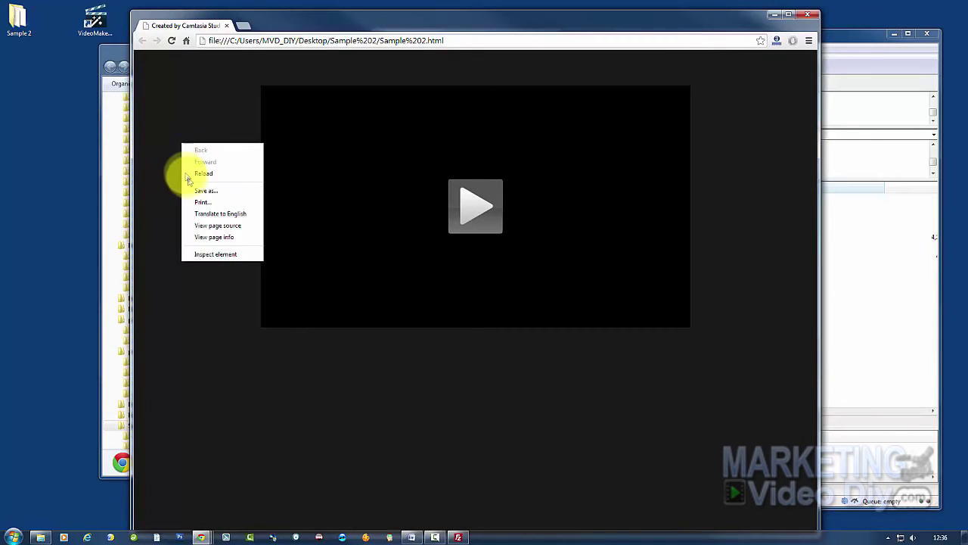
left_click(203, 226)
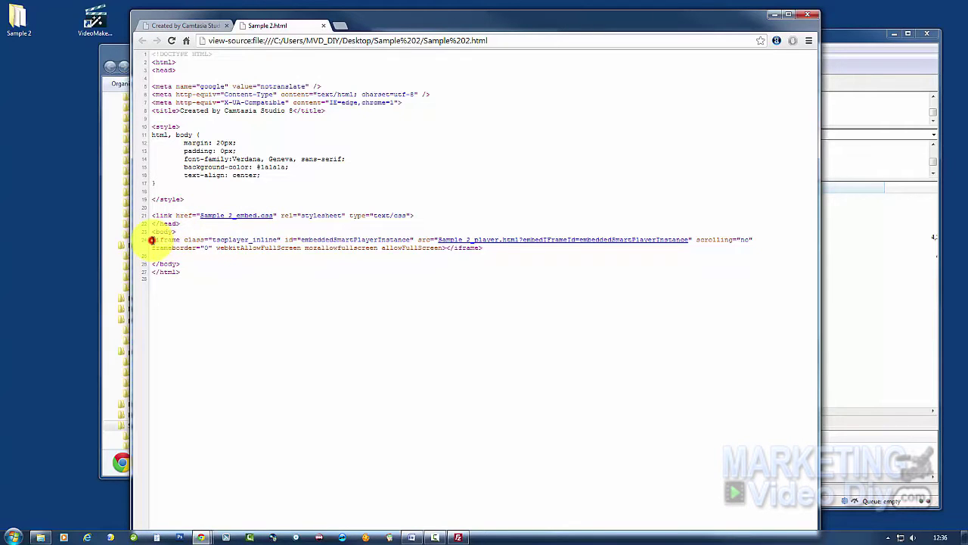
Step: Copy the iframe embed code on line 24 and launch WordPad
left_click_drag(151, 240, 673, 244)
key("ctrl+c")
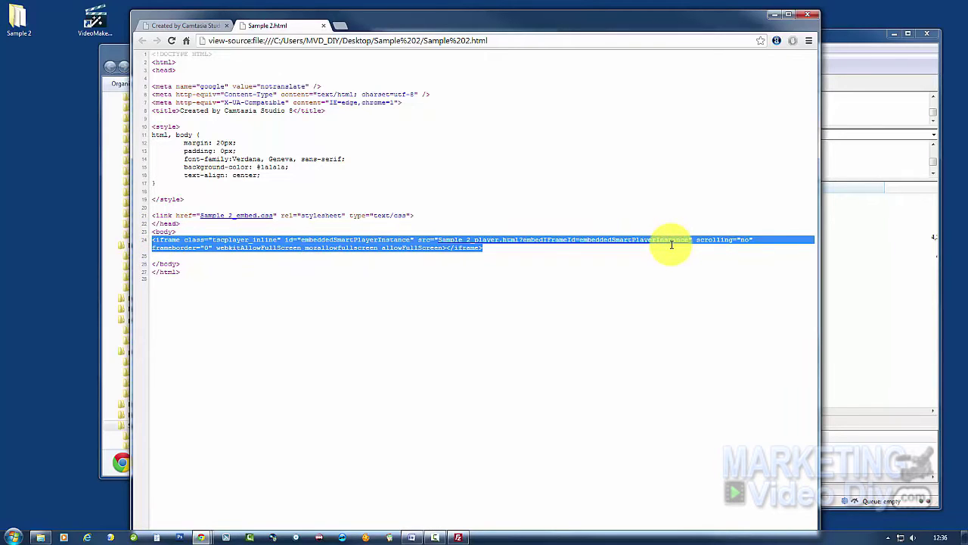
right_click(360, 248)
left_click(382, 275)
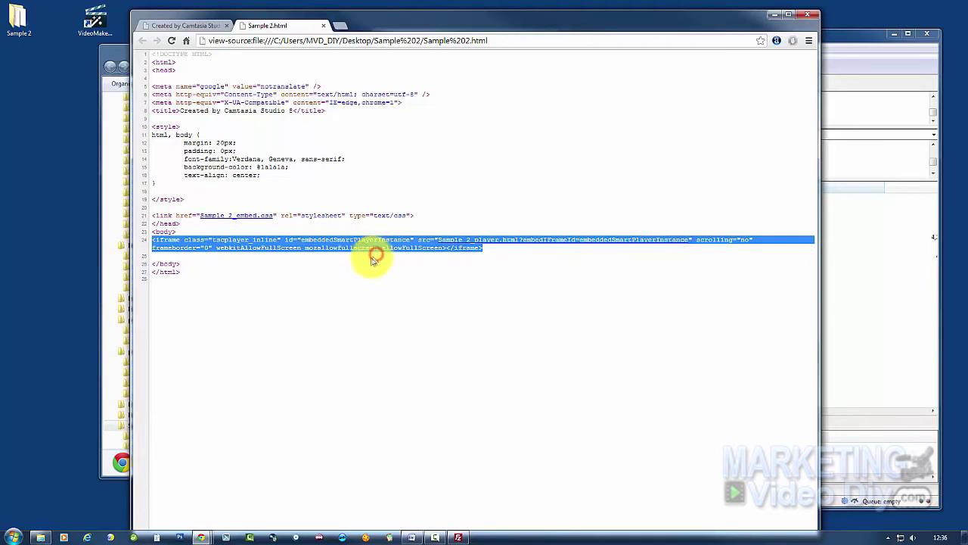
left_click(11, 538)
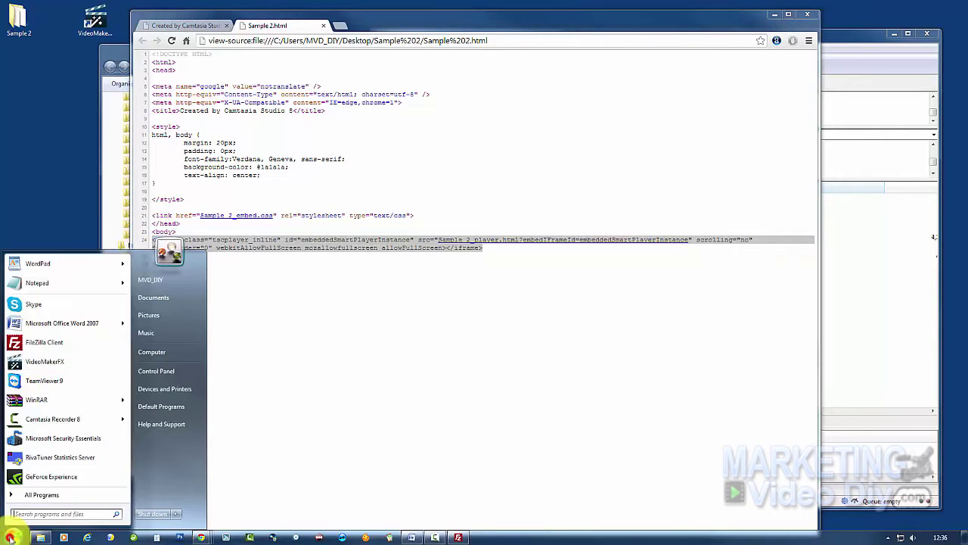
left_click(34, 275)
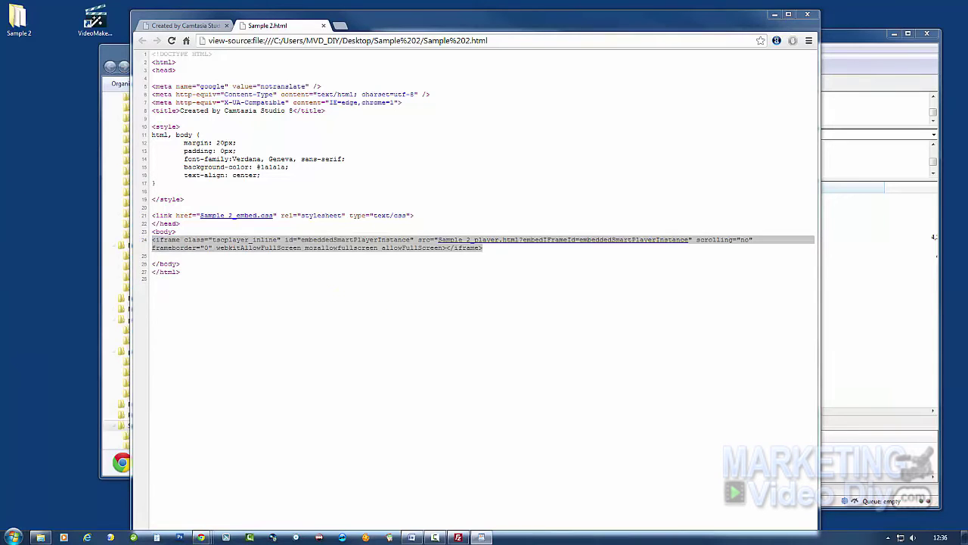
Step: Paste the copied iframe embed code into the new WordPad document
left_click_drag(324, 75, 551, 85)
left_click(431, 197)
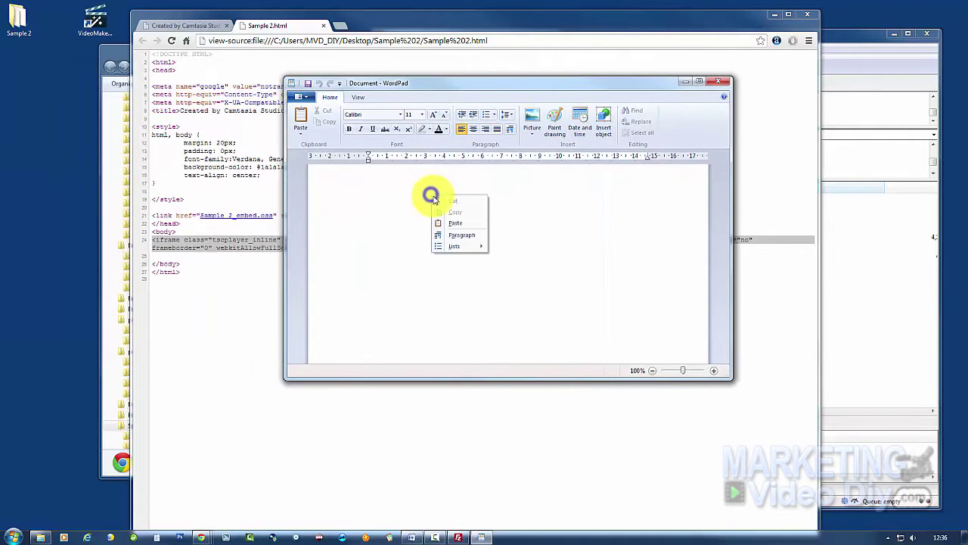
left_click(455, 223)
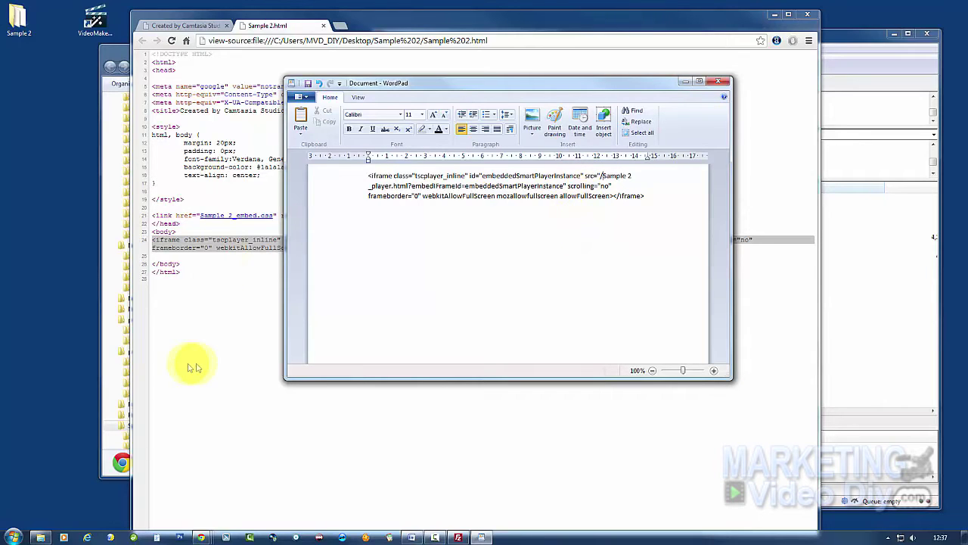
Step: Switch to the Sample Video post in Chrome and copy the site's address from the address bar
left_click(186, 27)
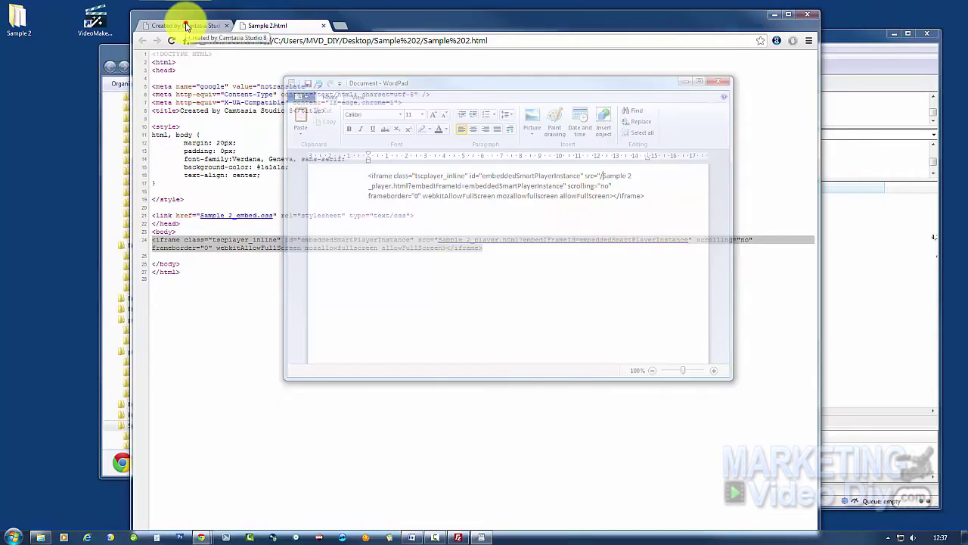
left_click(283, 25)
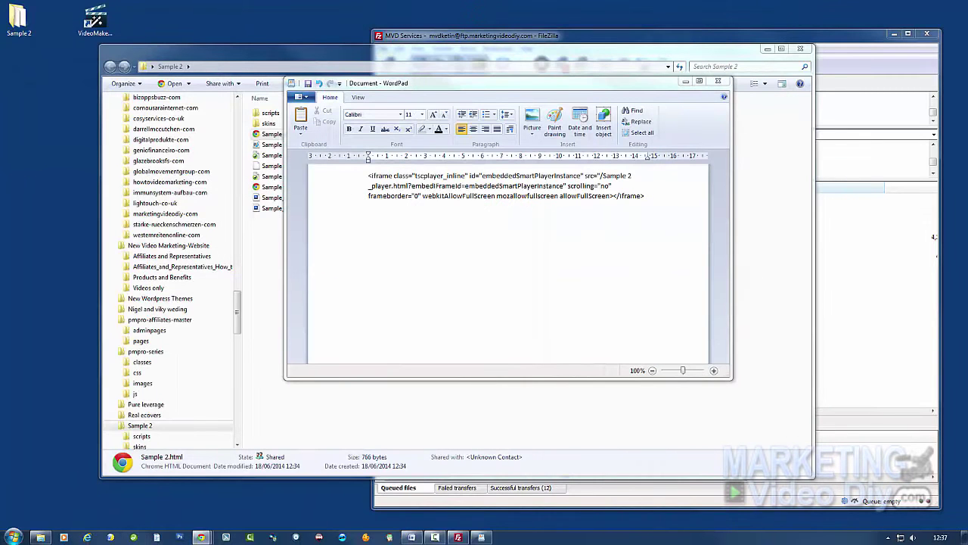
mouse_move(200, 534)
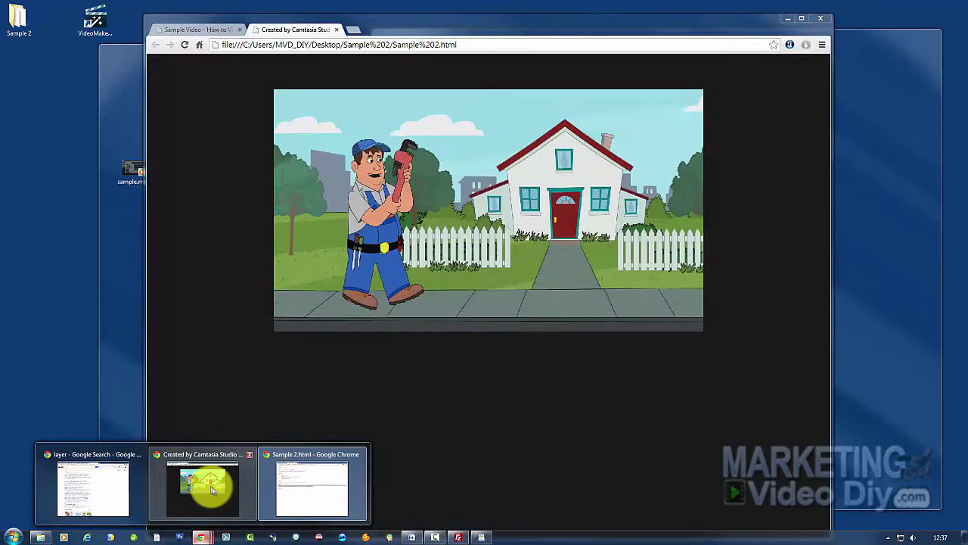
left_click(212, 489)
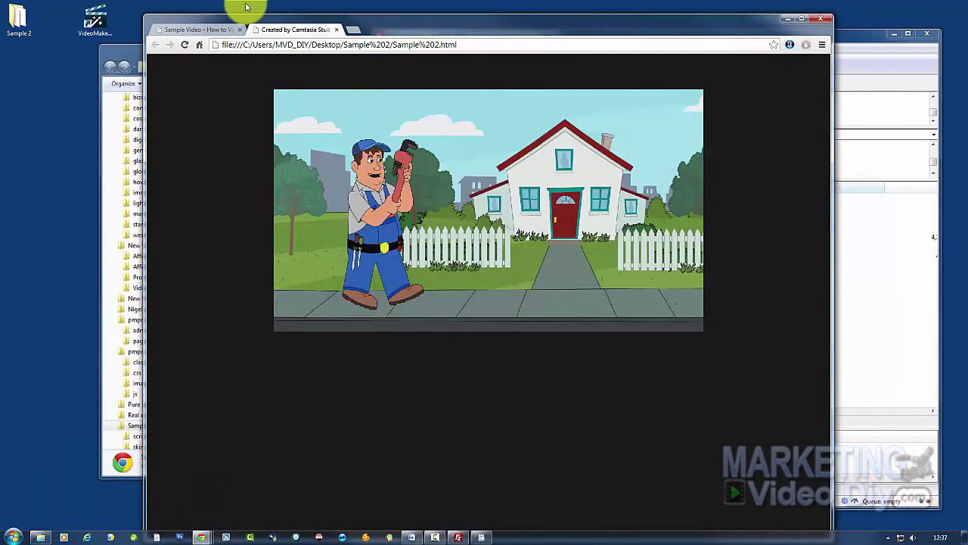
left_click(204, 30)
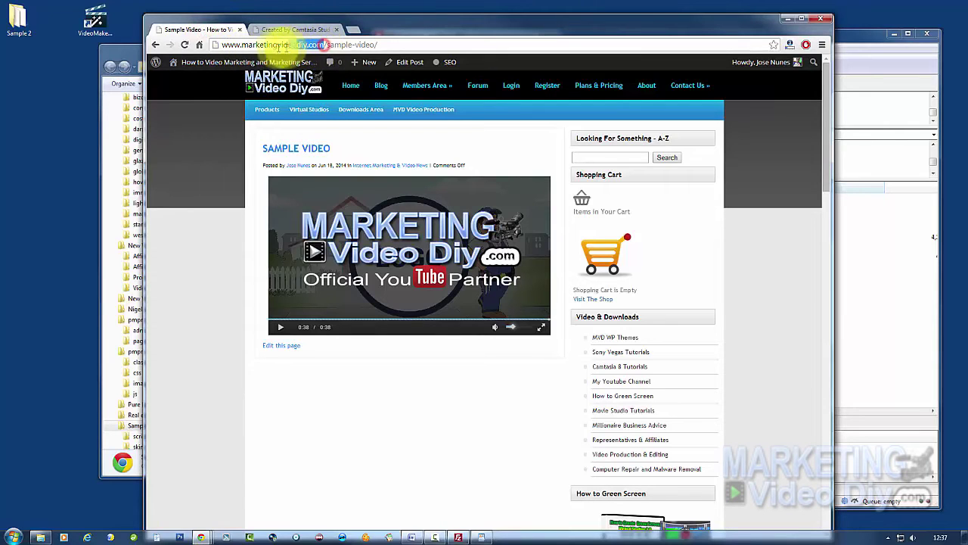
right_click(231, 45)
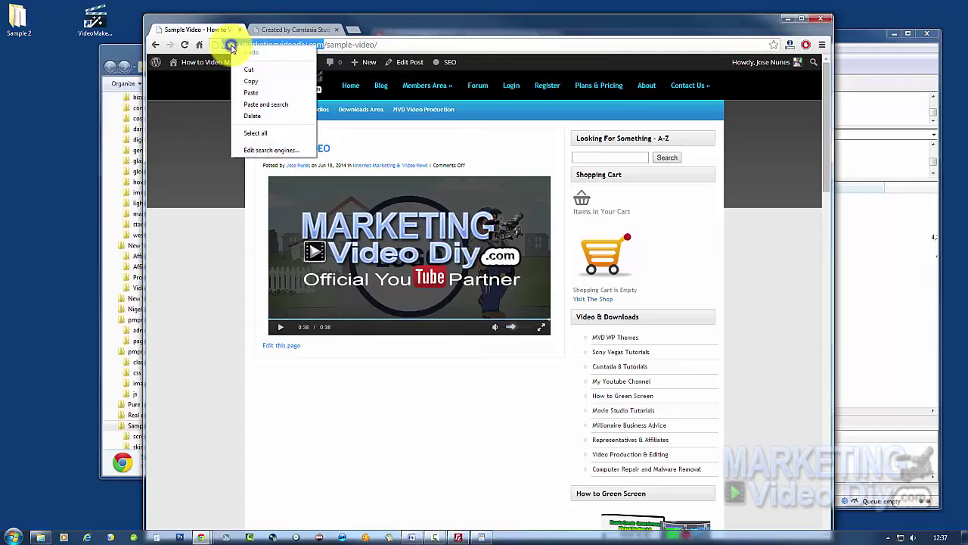
left_click(250, 75)
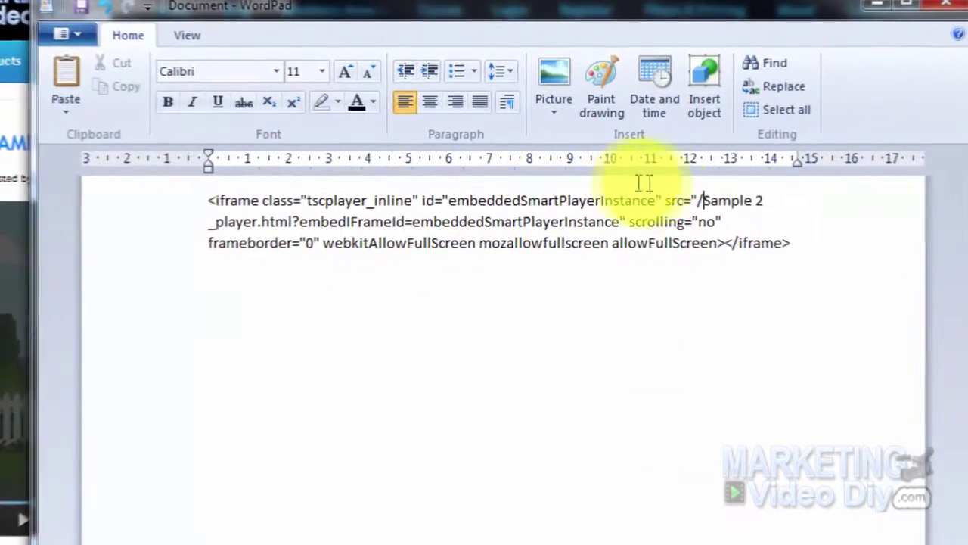
Step: Paste the full site URL into the src, then add the 'Sample 2' folder after 'com/'
left_click(711, 205)
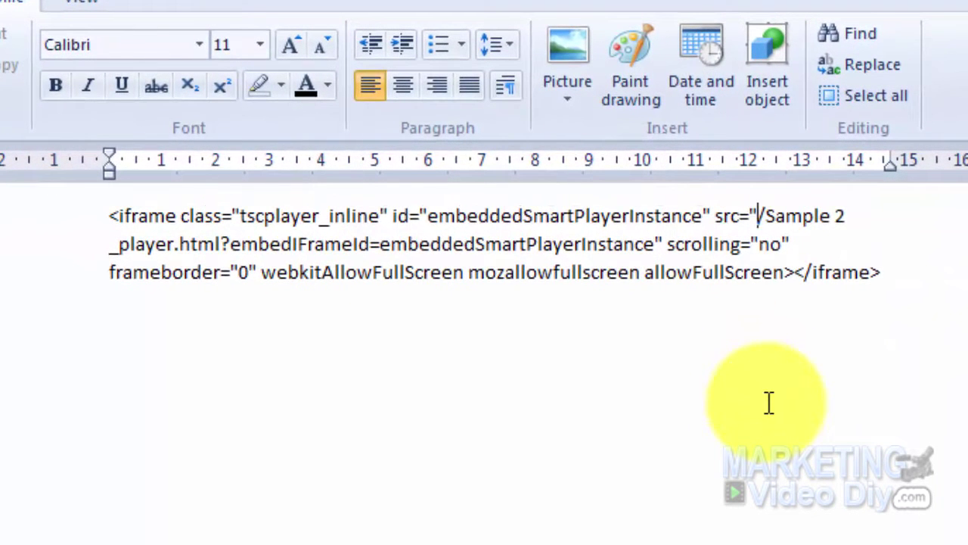
key("ctrl+v")
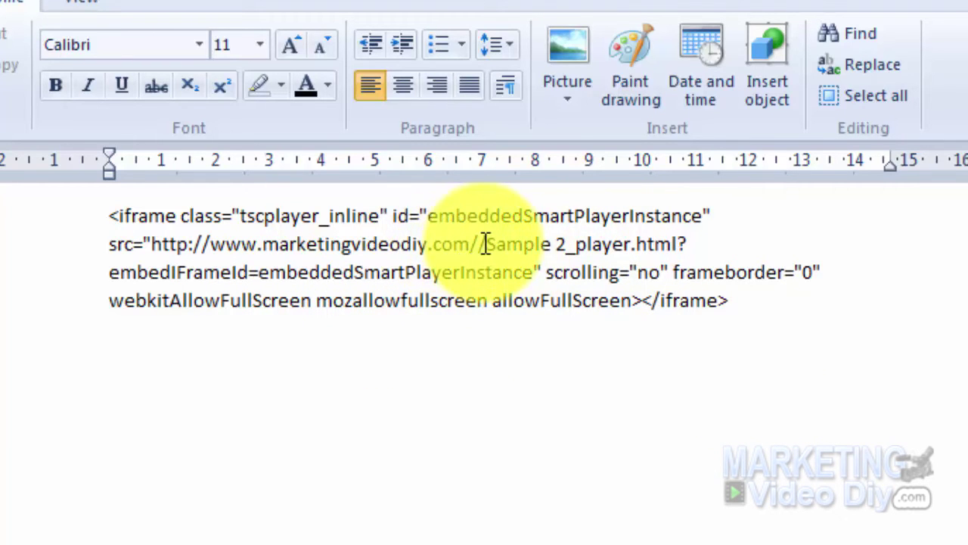
left_click(566, 243, "shift")
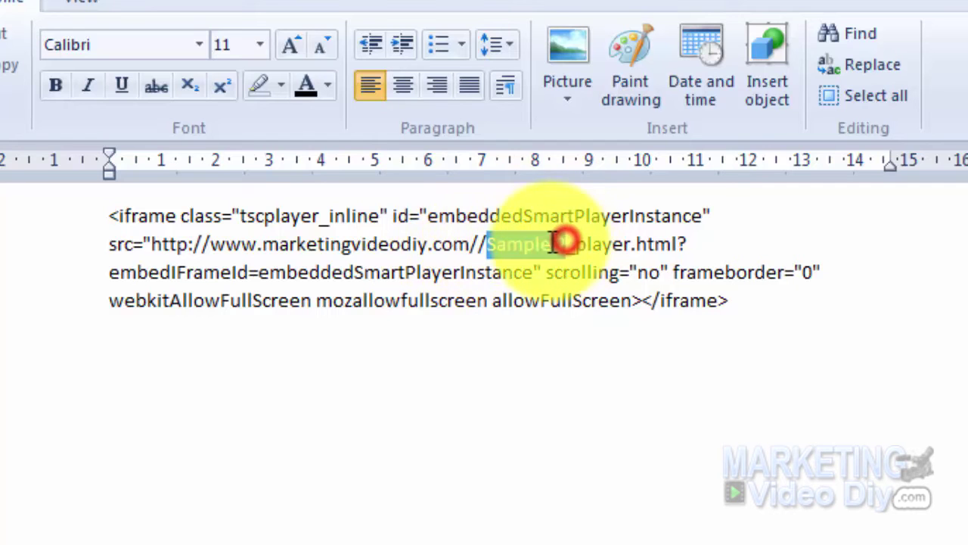
right_click(534, 243)
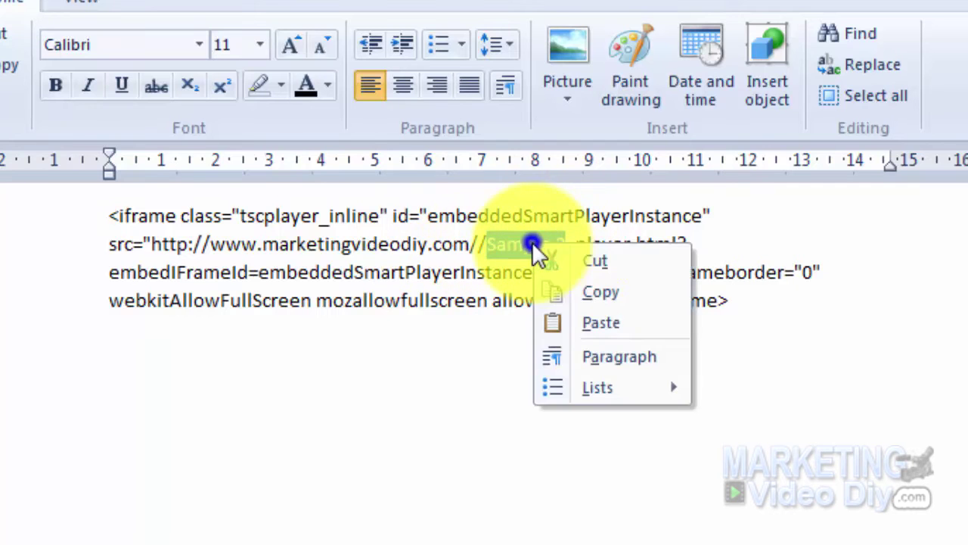
left_click(600, 293)
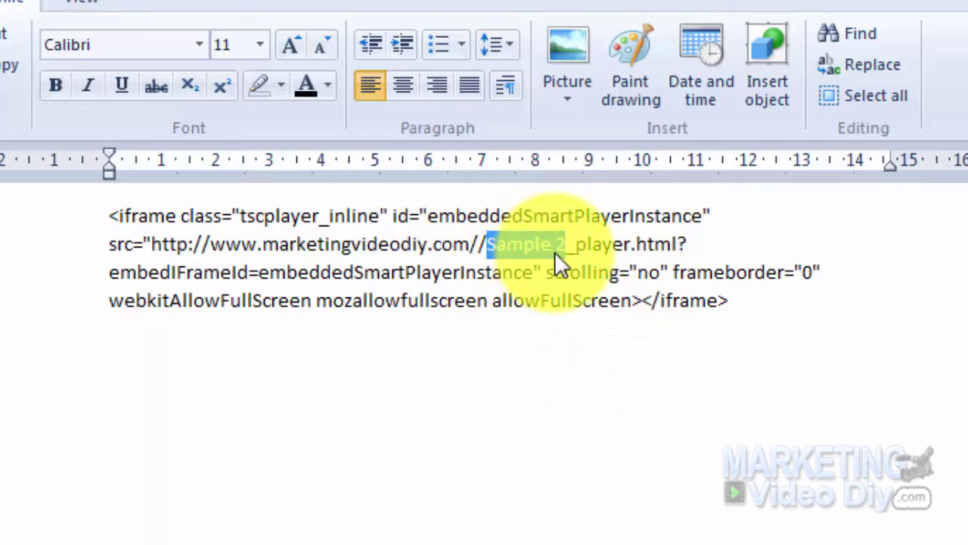
left_click(478, 240)
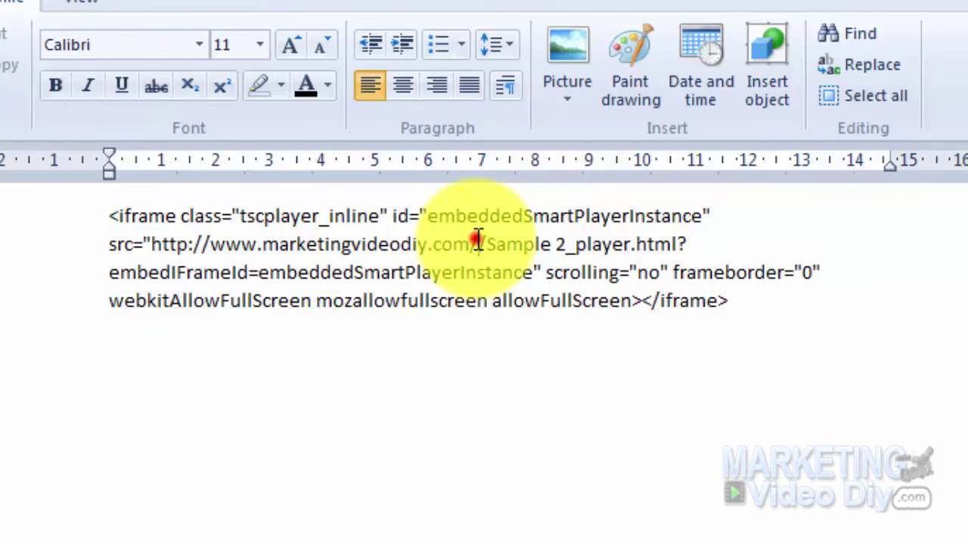
right_click(475, 240)
left_click(531, 318)
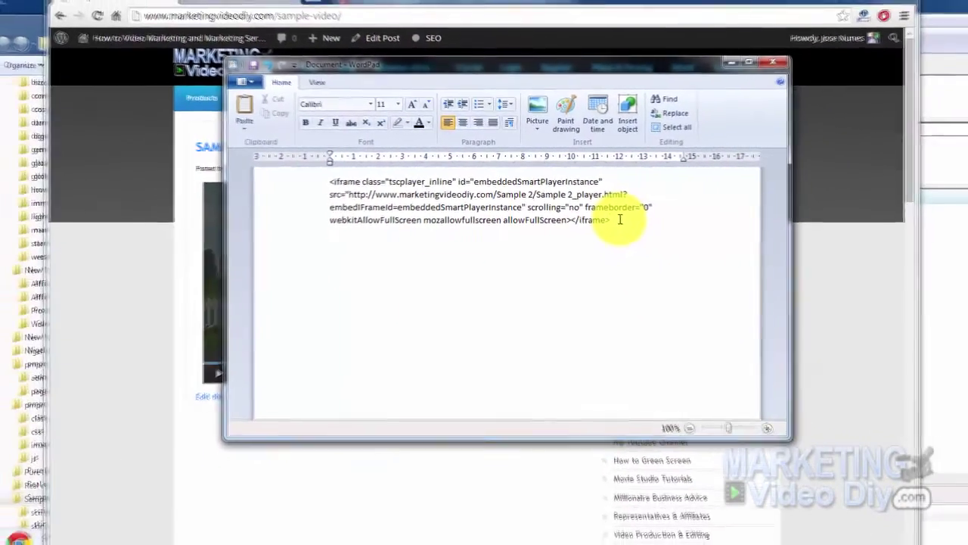
Step: Copy the full iframe code from WordPad and open the Sample Video post's WordPress editor
left_click_drag(632, 232, 312, 191)
right_click(390, 191)
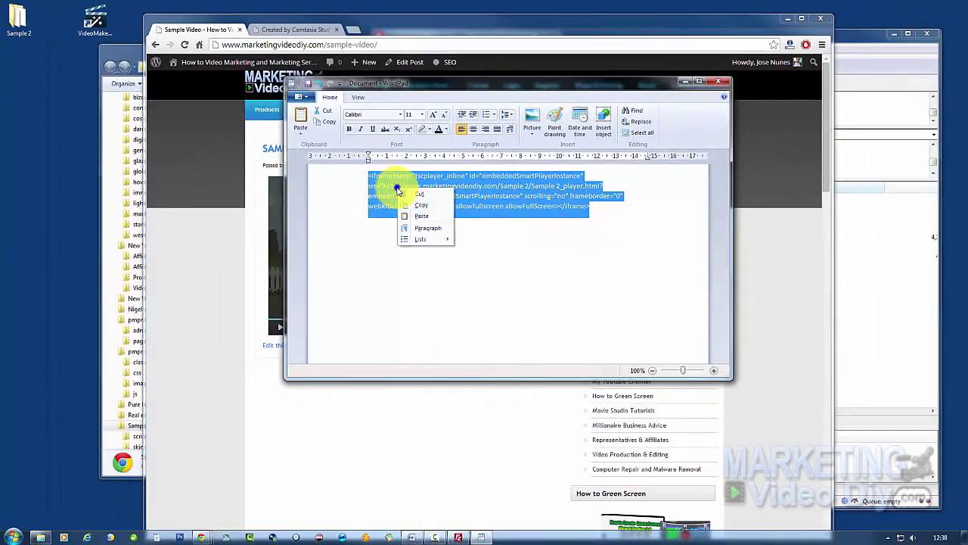
left_click(422, 206)
left_click(684, 81)
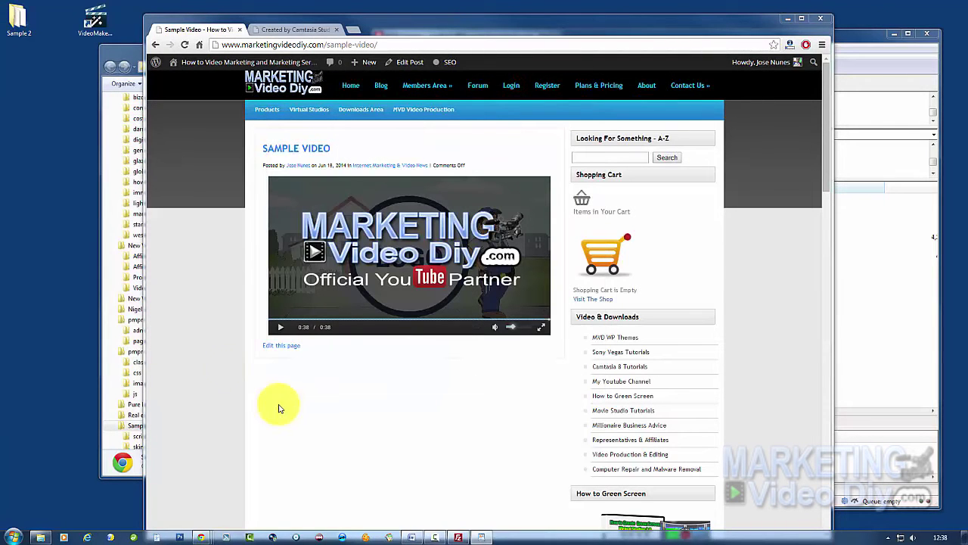
left_click(280, 345)
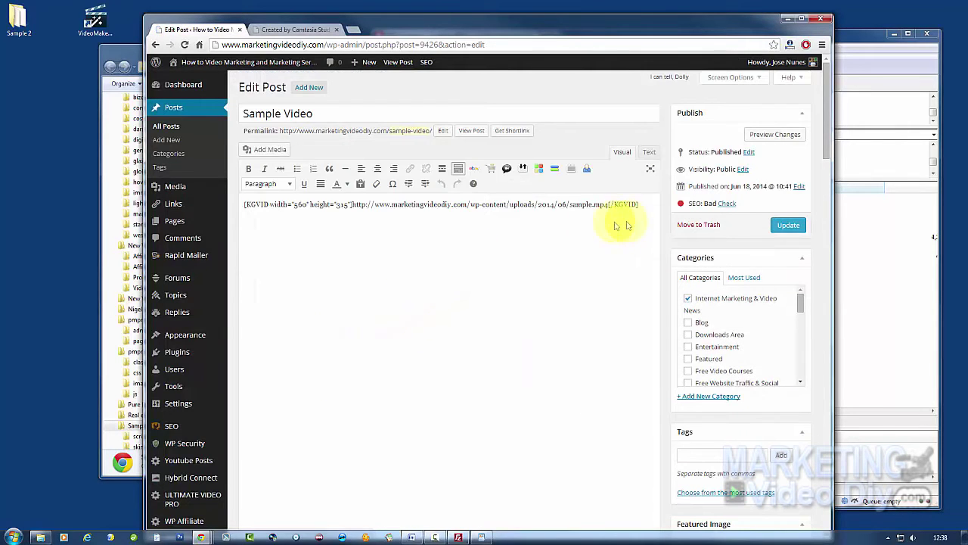
Step: Under the KGVID shortcode, add a centred '############' line and replace it with the iframe code in Text view
left_click(647, 205)
key("Return")
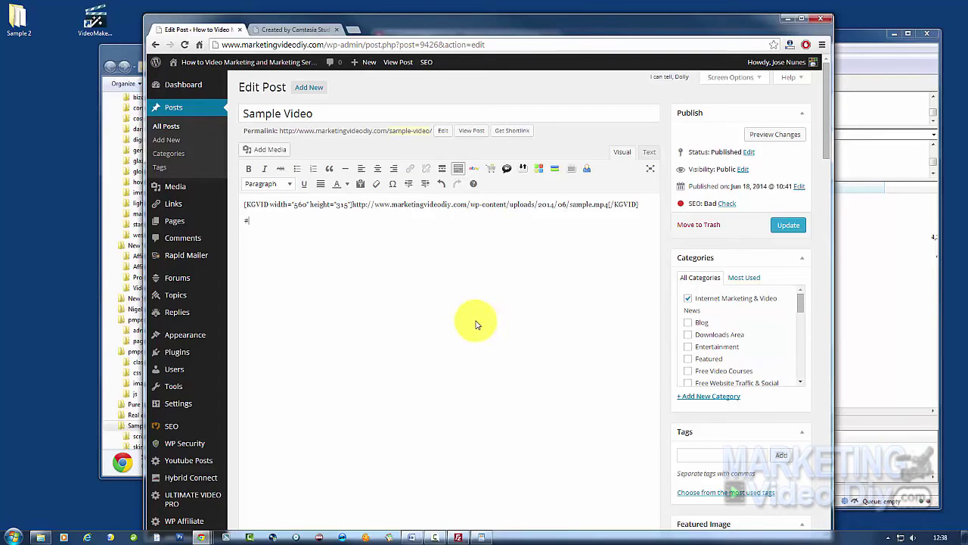
type("############")
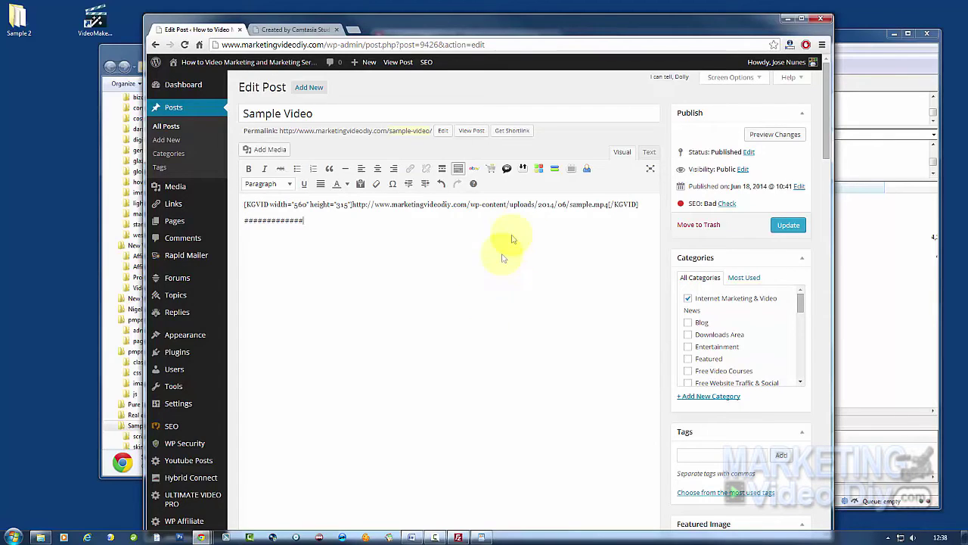
left_click(374, 171)
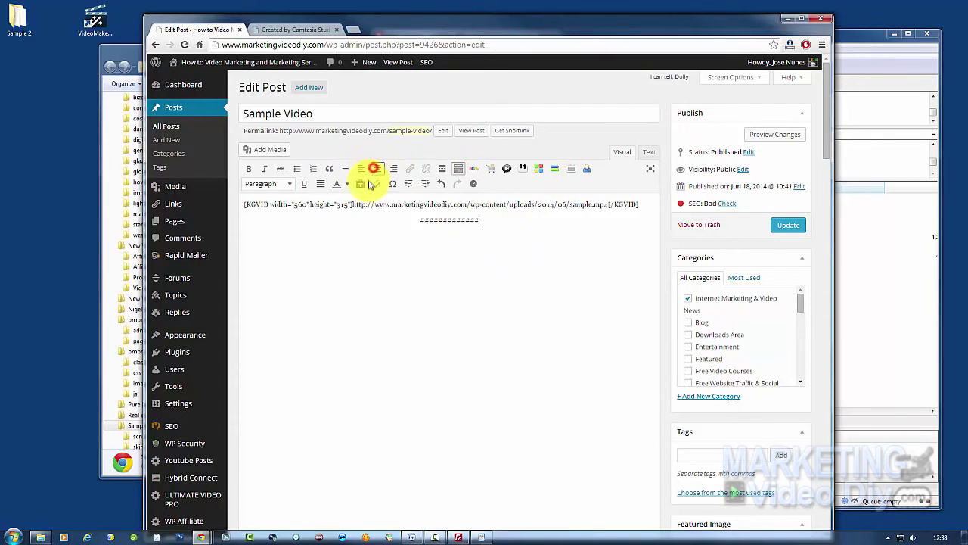
left_click(649, 154)
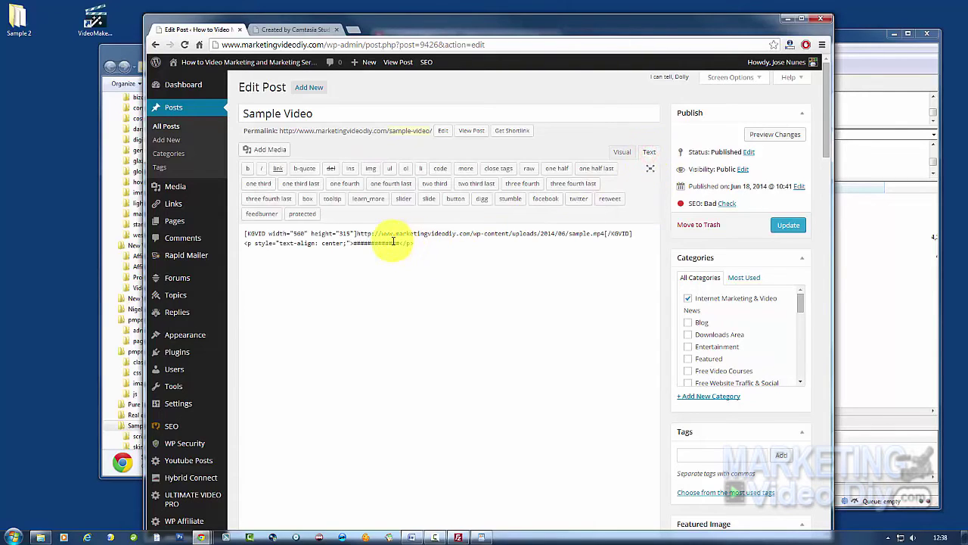
left_click_drag(400, 242, 368, 245)
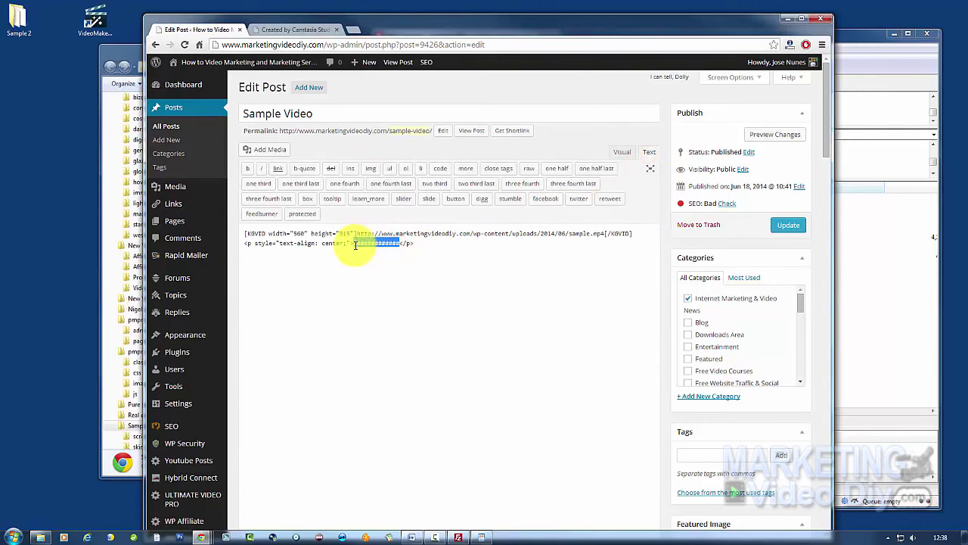
right_click(364, 242)
left_click(390, 299)
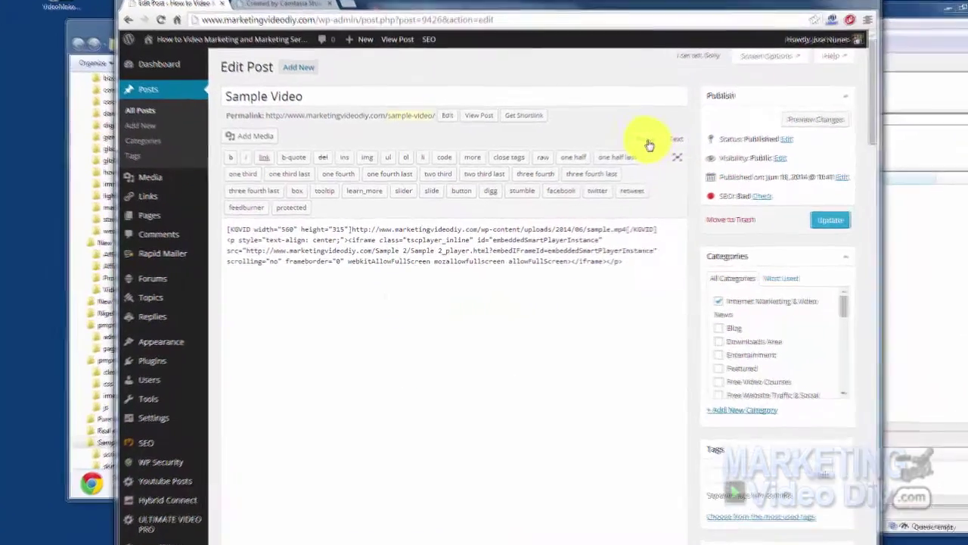
Step: Change the iframe width from 300 to 560 and height from 150 to 340, then click Update
left_click(622, 152)
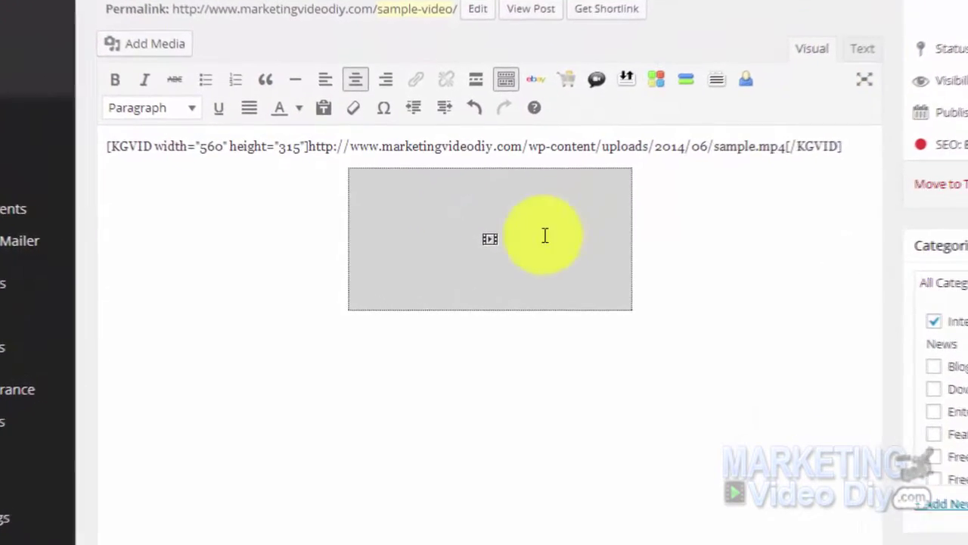
left_click(882, 38)
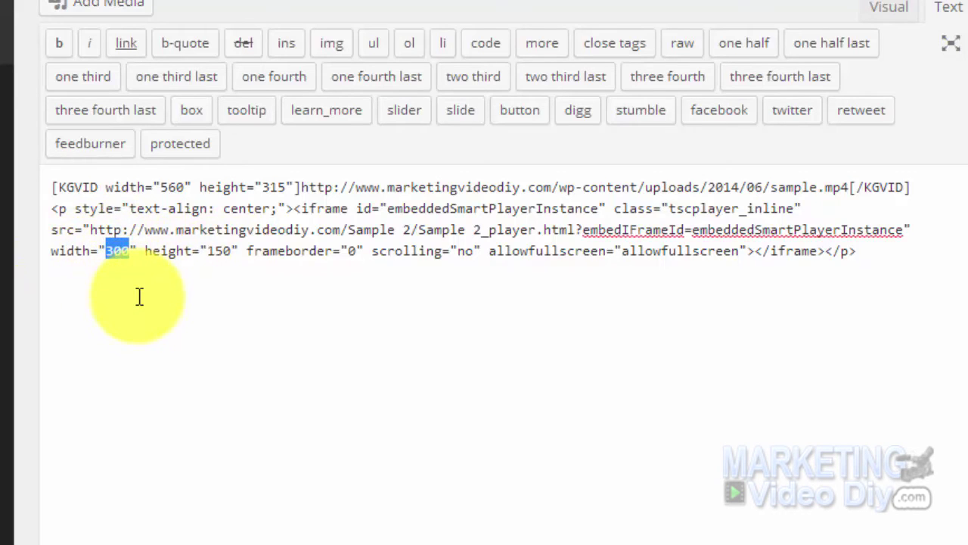
type("560")
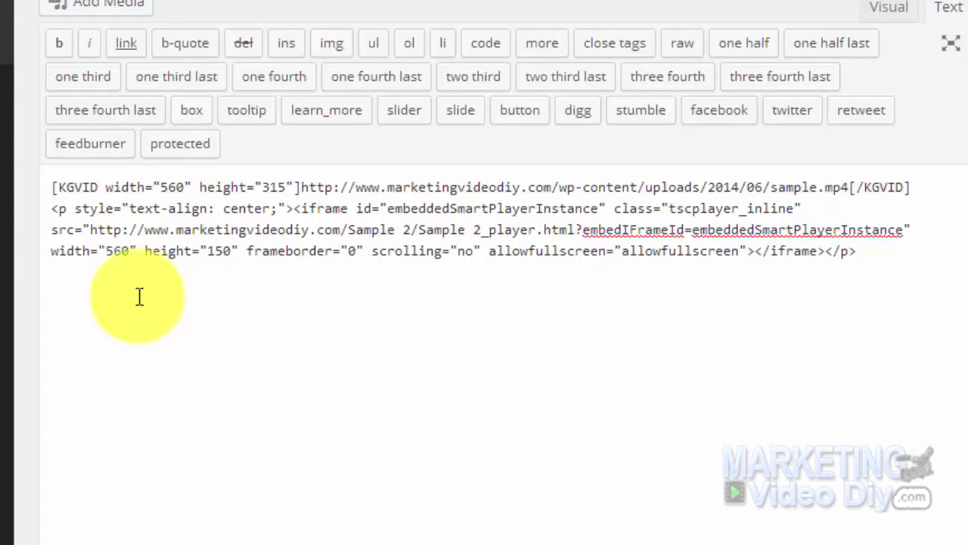
double_click(226, 251)
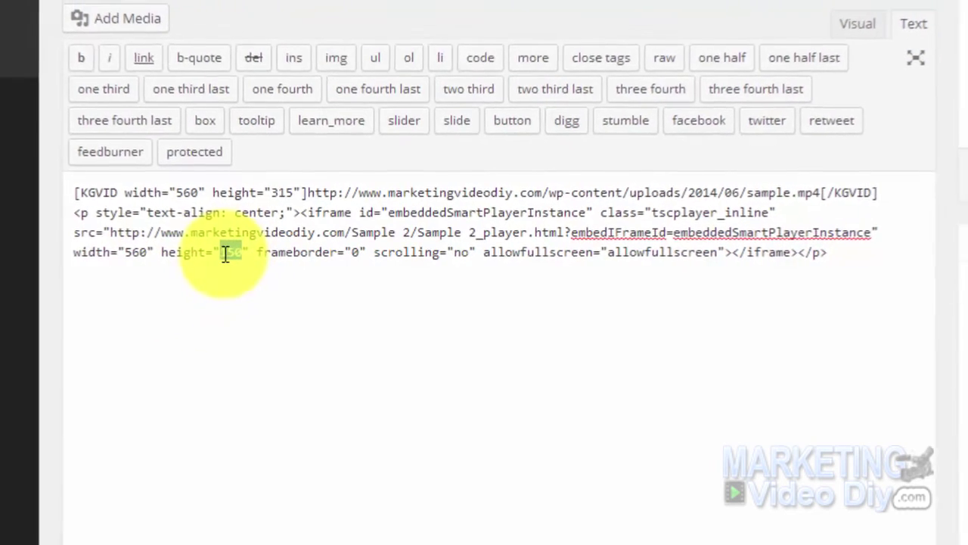
type("3")
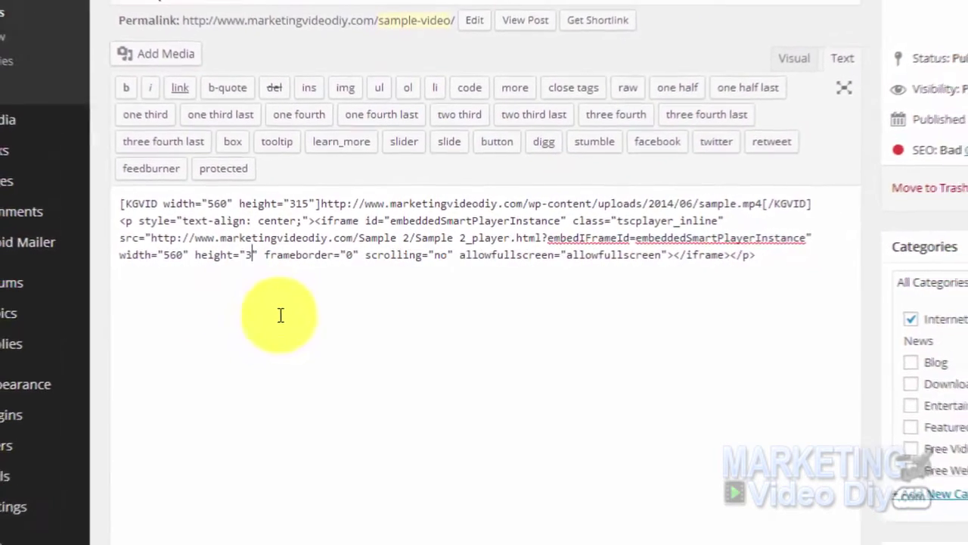
type("40")
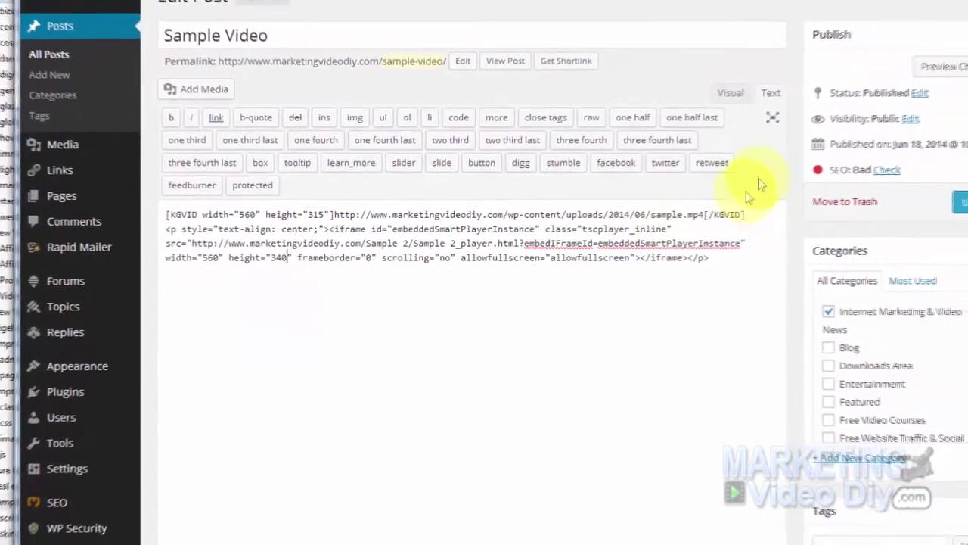
left_click(730, 92)
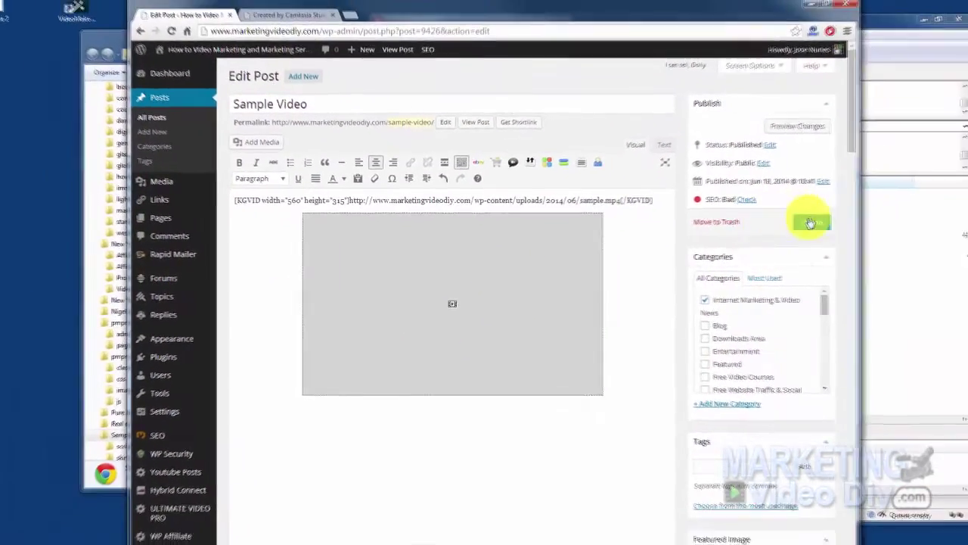
left_click(867, 215)
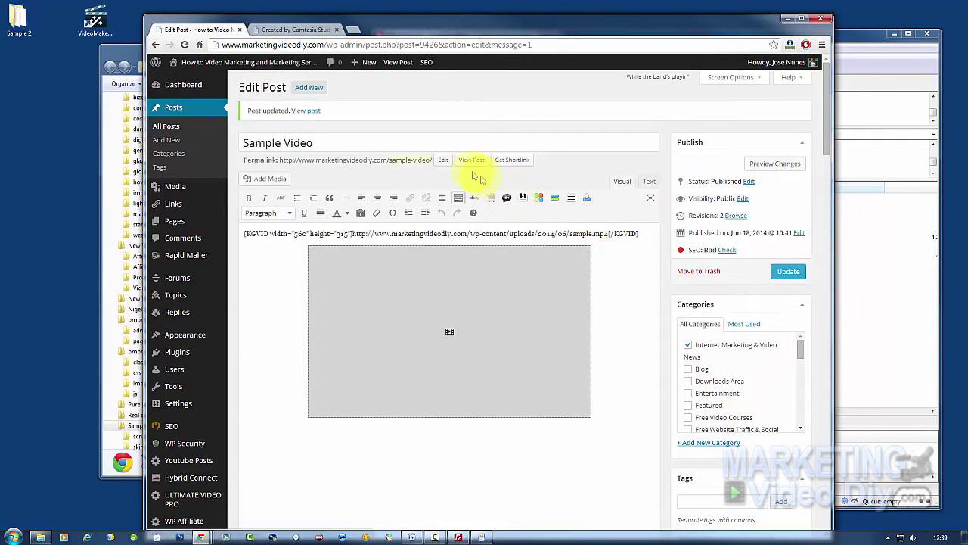
Step: View the published post, then play and pause the embedded Camtasia player in the second video
left_click(466, 163)
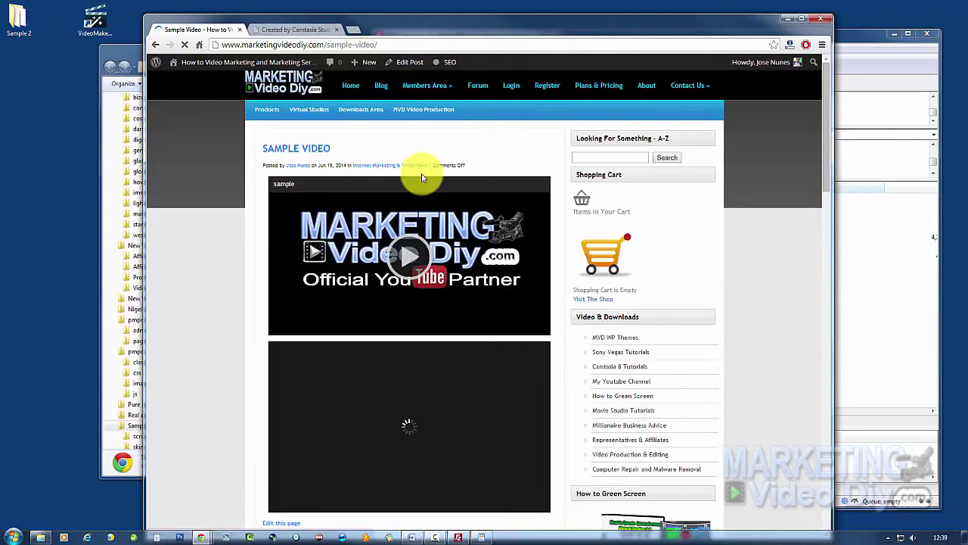
scroll(401, 231, "down", 1)
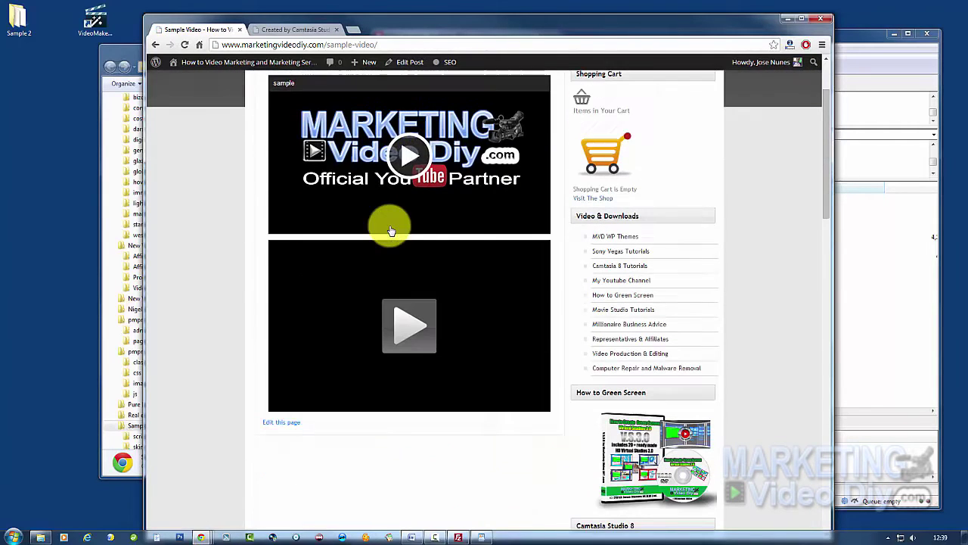
left_click(403, 316)
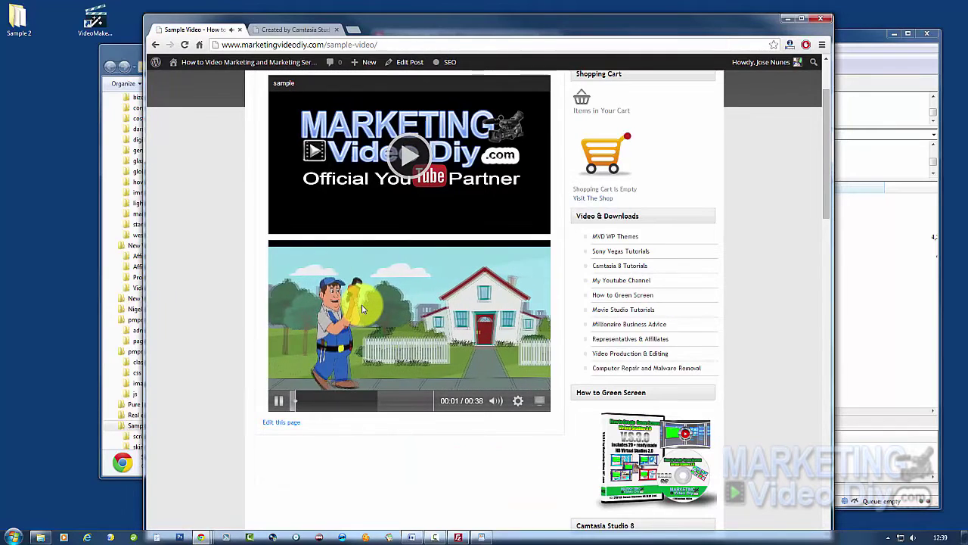
mouse_move(495, 397)
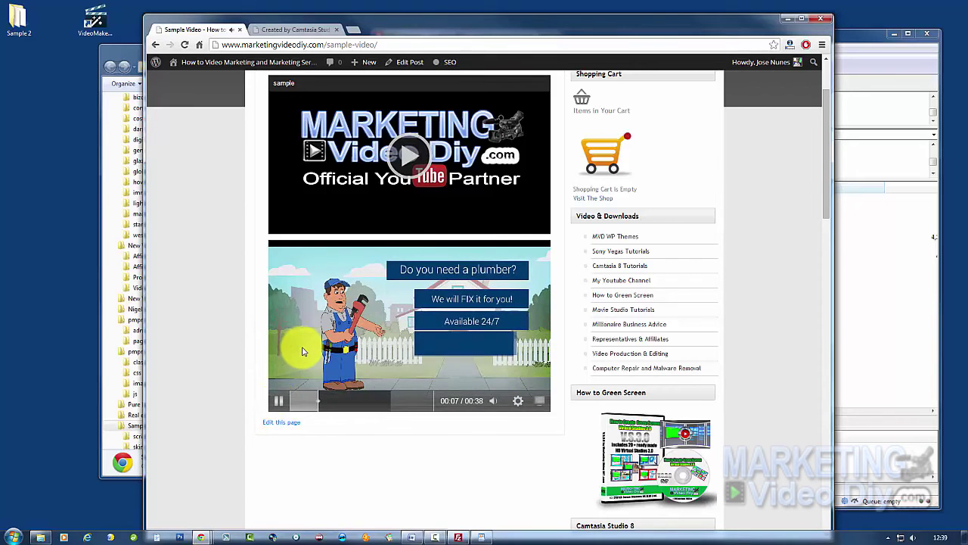
left_click(279, 401)
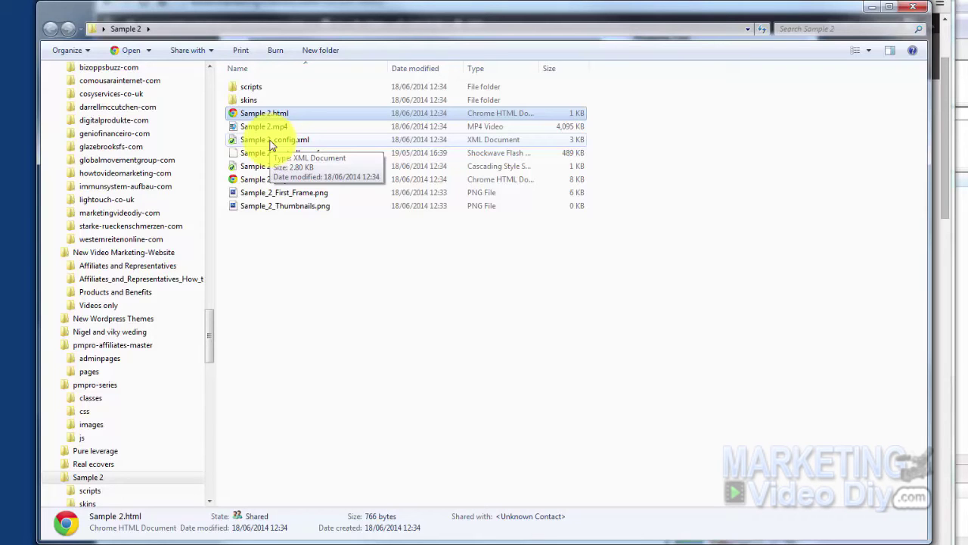
Step: Minimize the Sample 2 Explorer window to bring the published post back into view
left_click(870, 7)
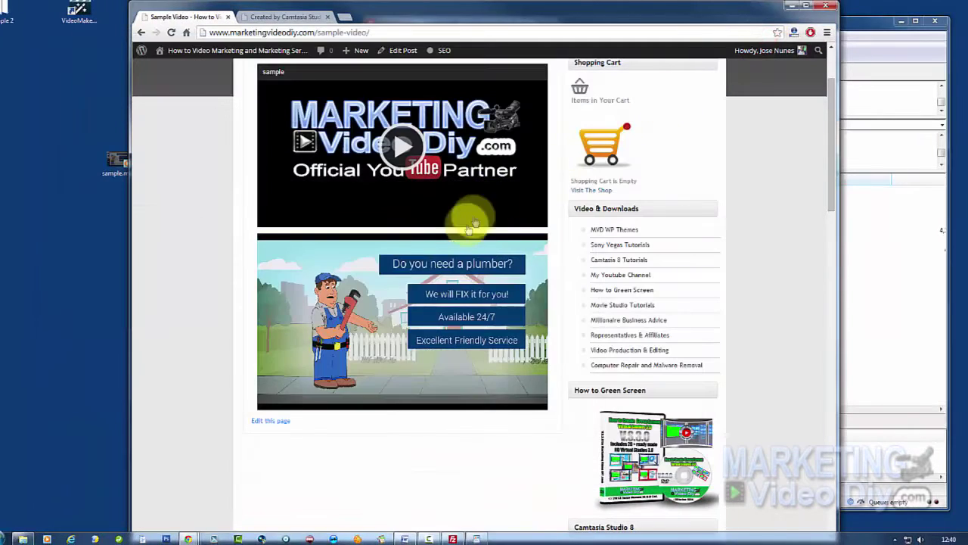